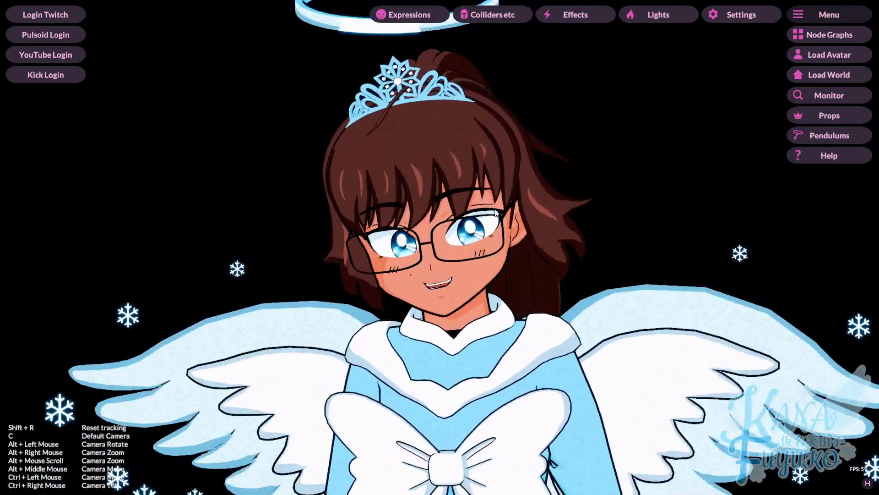
# Step: Open the Health.vnprop prop settings and move the panel aside to see the avatar
pyautogui.scroll(5, 424, 403)
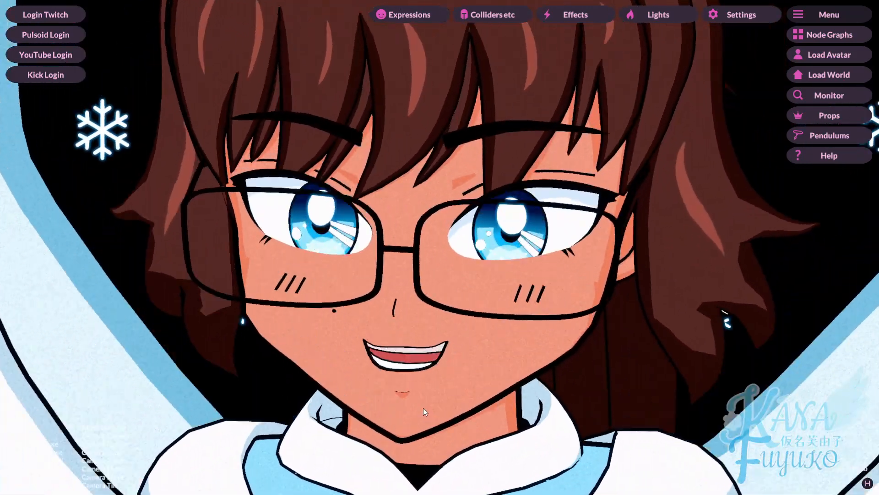
pyautogui.scroll(-5, 423, 407)
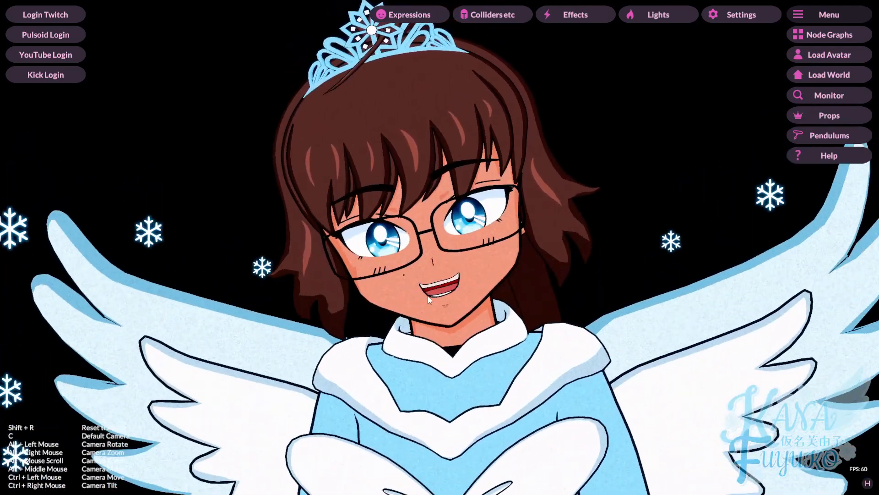
pyautogui.scroll(-5, 419, 303)
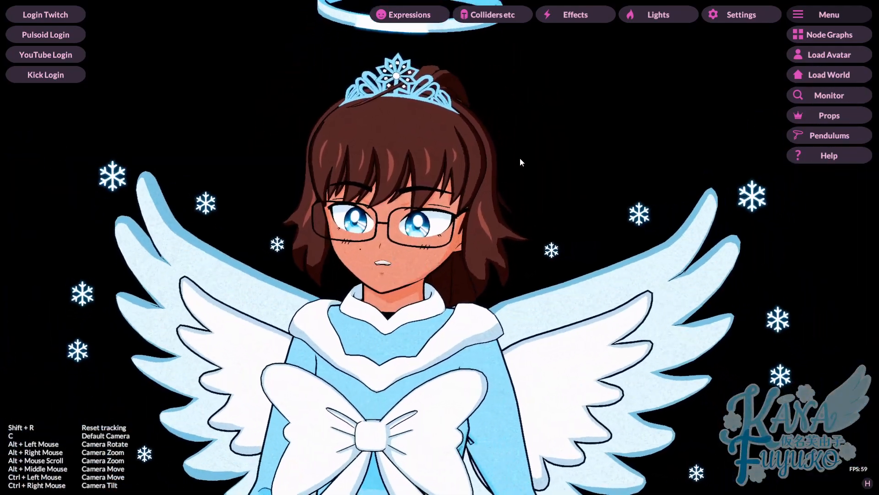
pyautogui.scroll(5, 435, 401)
pyautogui.scroll(-5, 561, 93)
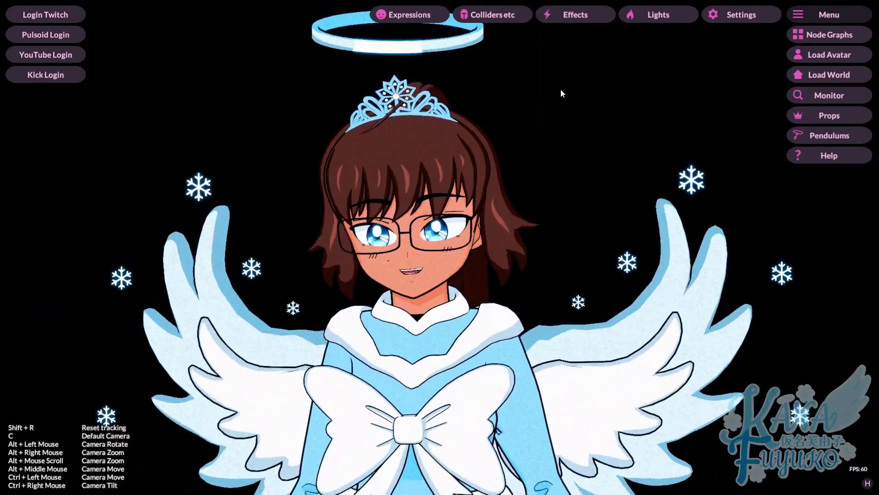
pyautogui.scroll(5, 561, 93)
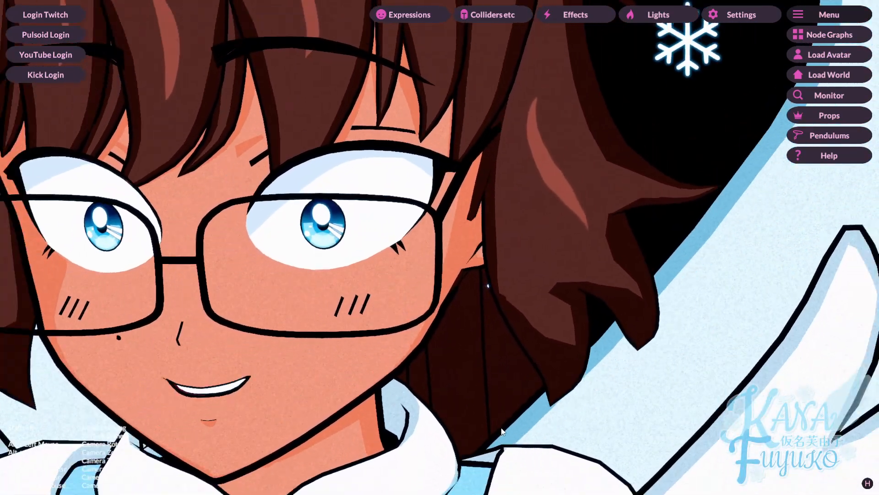
pyautogui.scroll(-2, 602, 187)
pyautogui.scroll(-4, 601, 186)
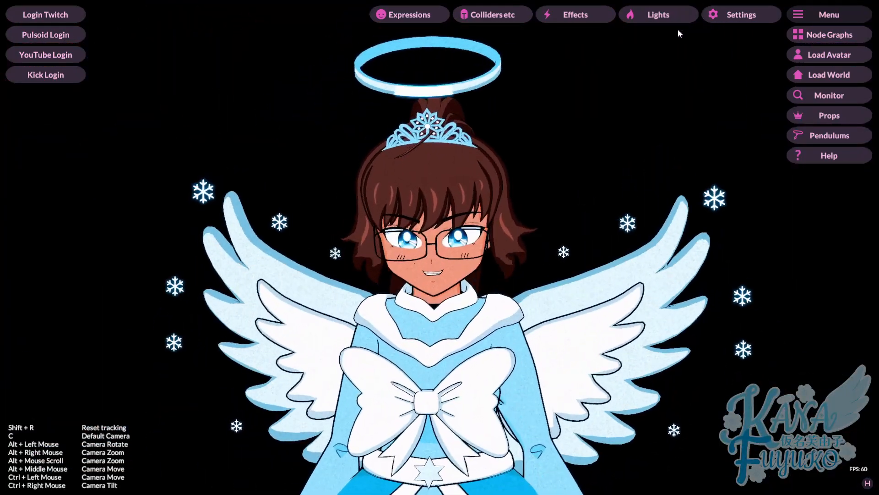
pyautogui.scroll(5, 678, 32)
pyautogui.scroll(-6, 544, 397)
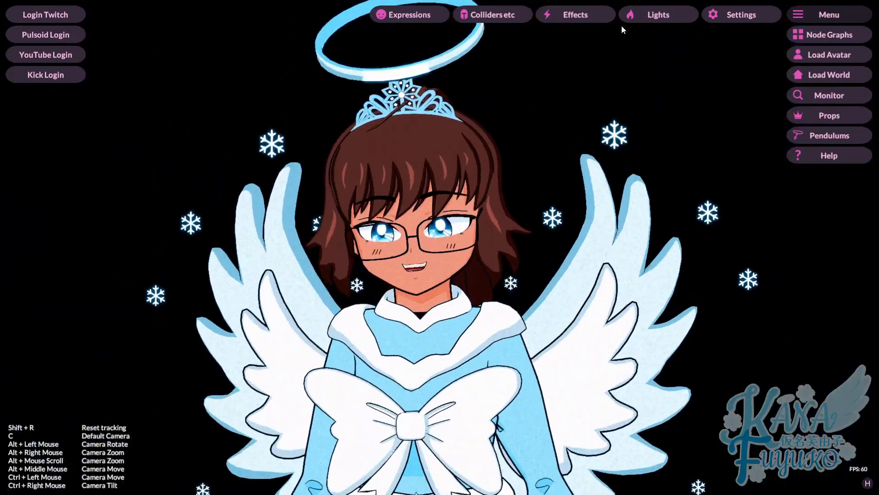
pyautogui.scroll(3, 611, 75)
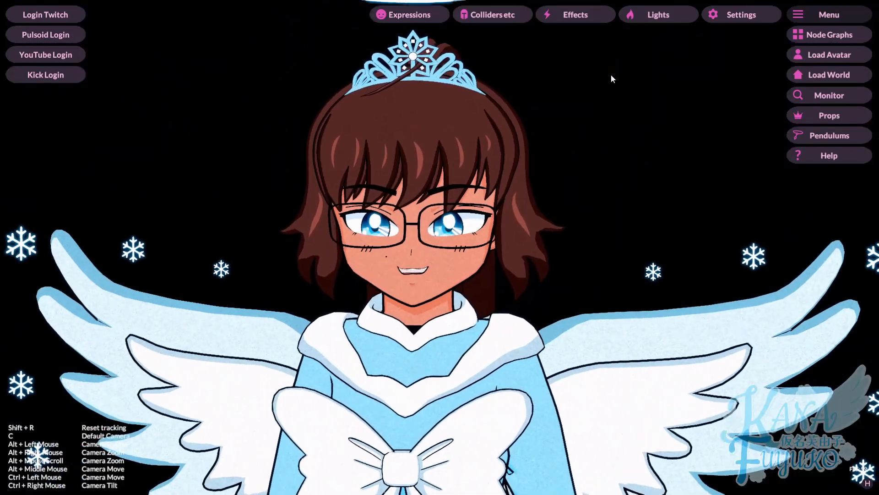
pyautogui.scroll(2, 611, 74)
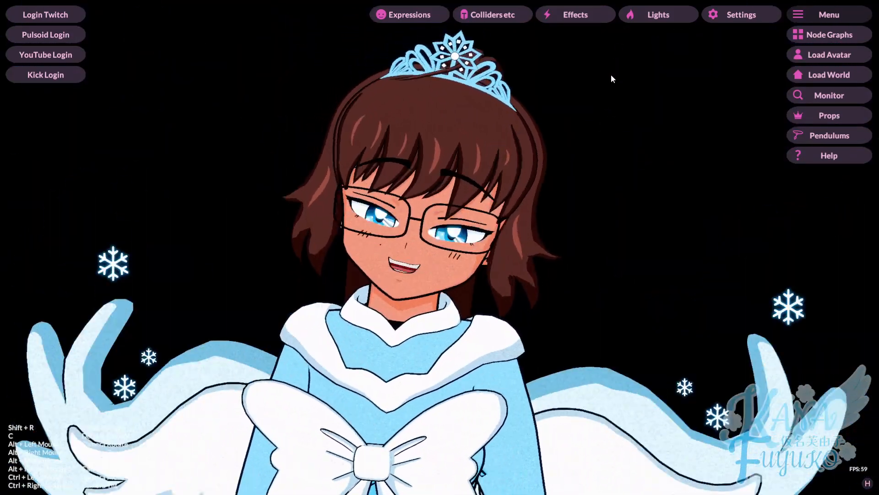
pyautogui.scroll(-3, 611, 74)
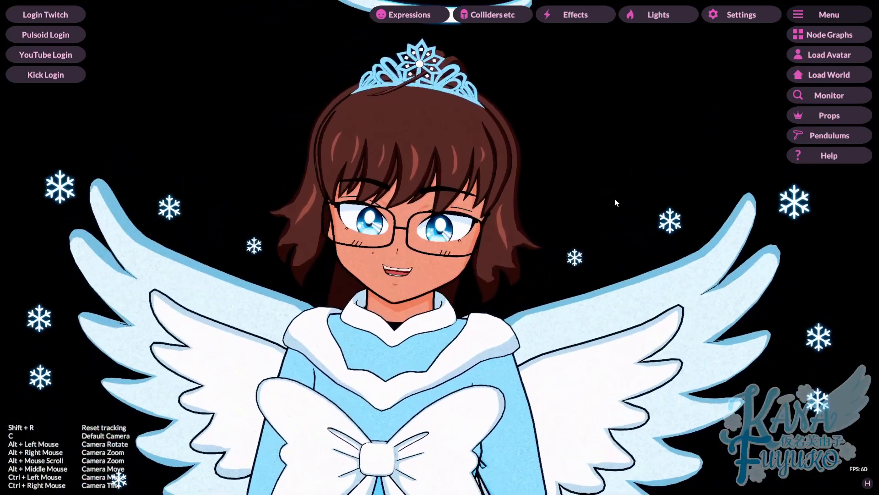
pyautogui.scroll(-5, 471, 276)
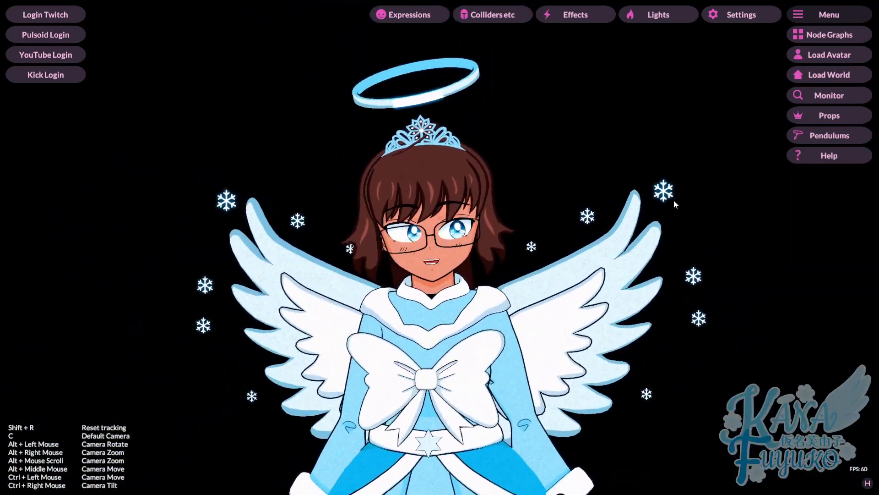
pyautogui.click(828, 115)
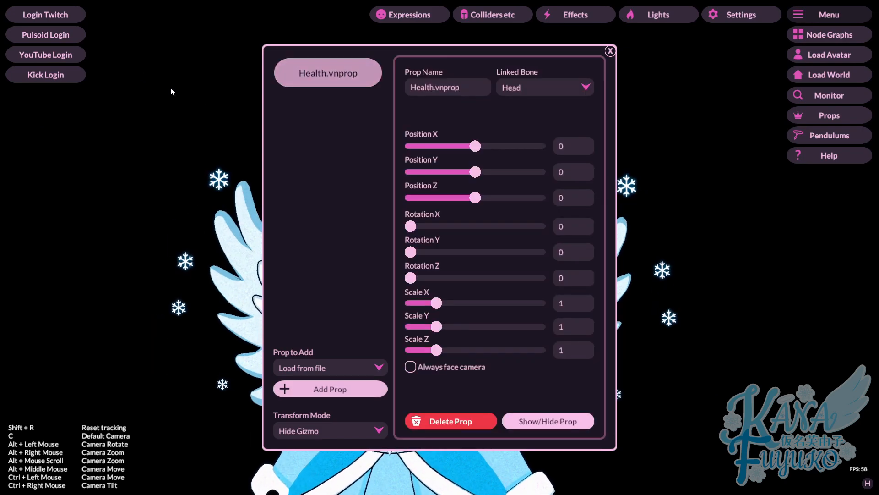
pyautogui.moveTo(379, 61)
pyautogui.mouseDown()
pyautogui.moveTo(356, 145)
pyautogui.moveTo(171, 70)
pyautogui.moveTo(109, 70)
pyautogui.mouseUp()
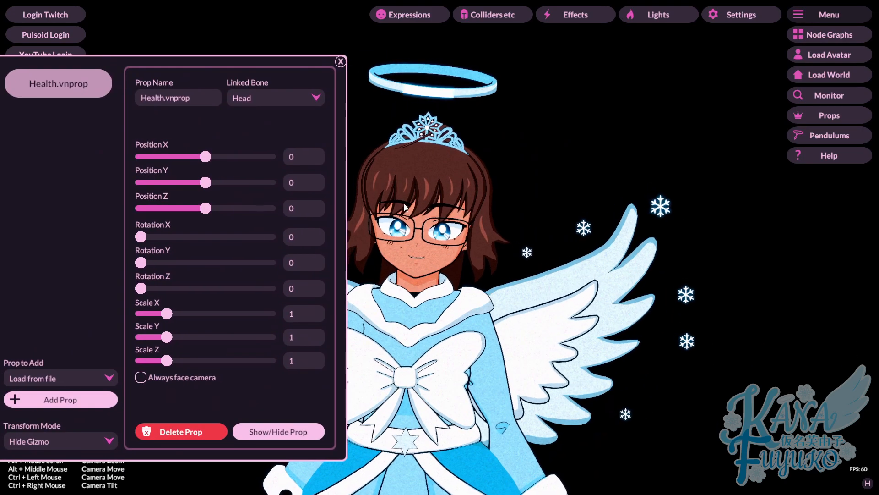
# Step: Lower Health.vnprop's Position Y to -0.5450 and park the settings panel at the lower left
pyautogui.scroll(-4, 449, 250)
pyautogui.moveTo(440, 250)
pyautogui.mouseDown()
pyautogui.moveTo(451, 250)
pyautogui.moveTo(451, 241)
pyautogui.mouseUp()
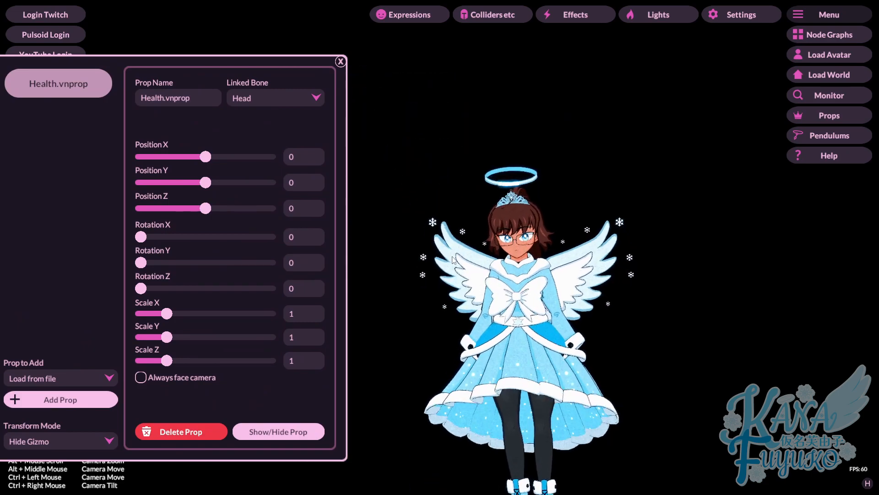
pyautogui.moveTo(205, 189); pyautogui.dragTo(202, 187)
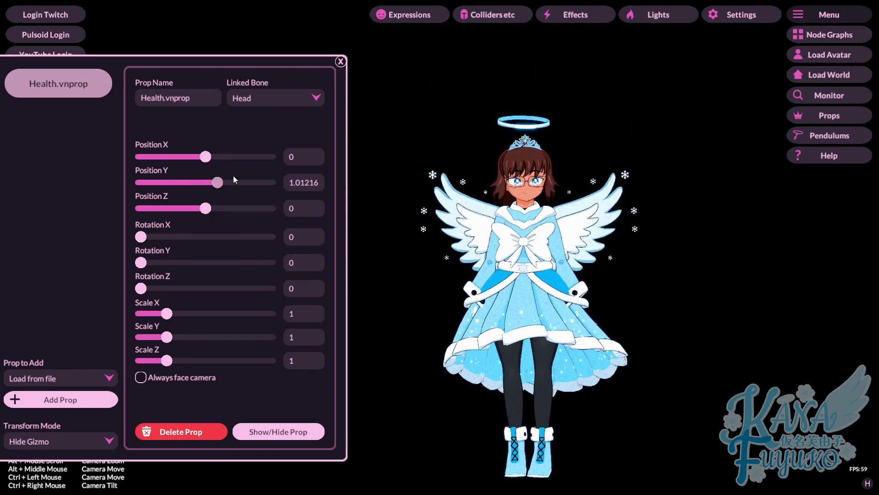
pyautogui.moveTo(241, 61); pyautogui.dragTo(279, 45)
pyautogui.moveTo(527, 120); pyautogui.dragTo(556, 181)
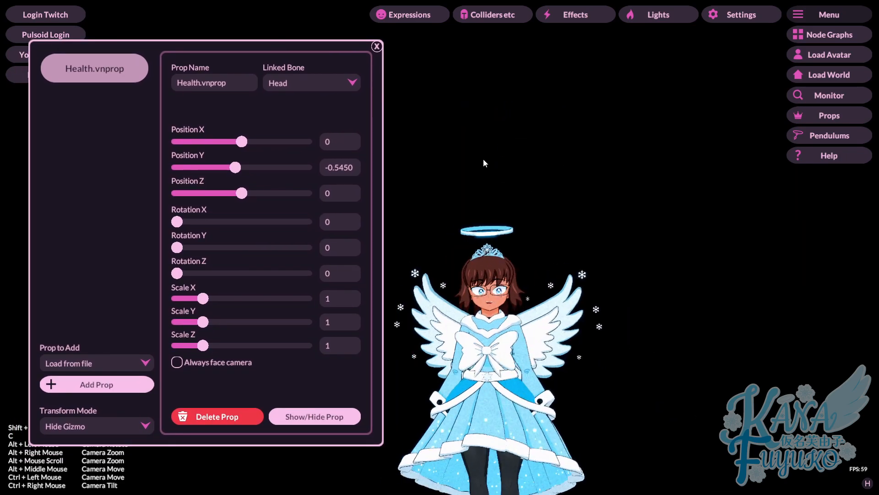
pyautogui.scroll(5, 451, 337)
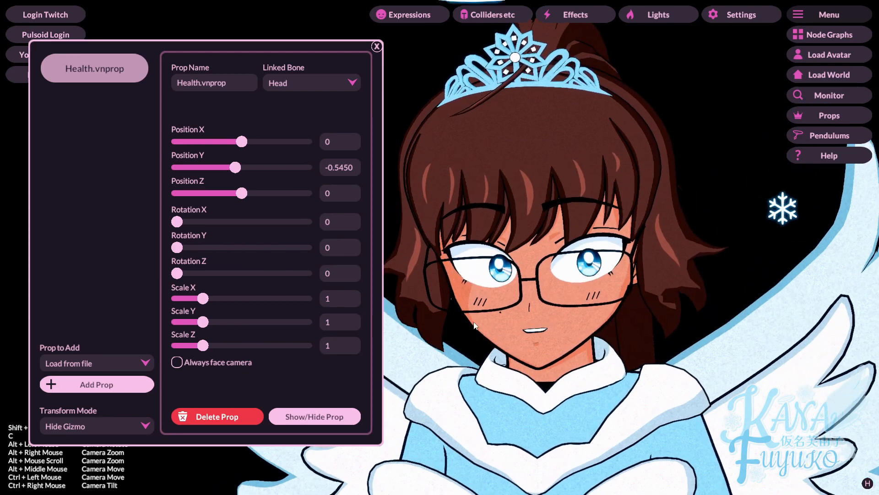
pyautogui.scroll(5, 474, 325)
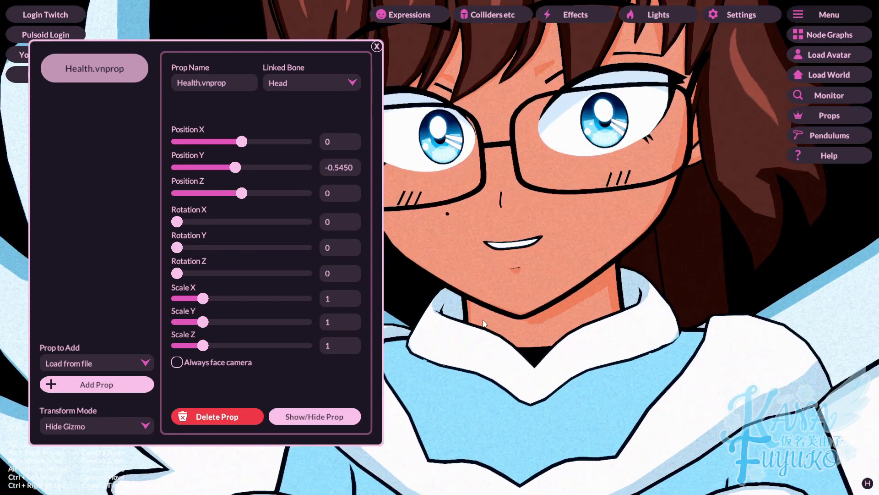
pyautogui.scroll(-10, 482, 325)
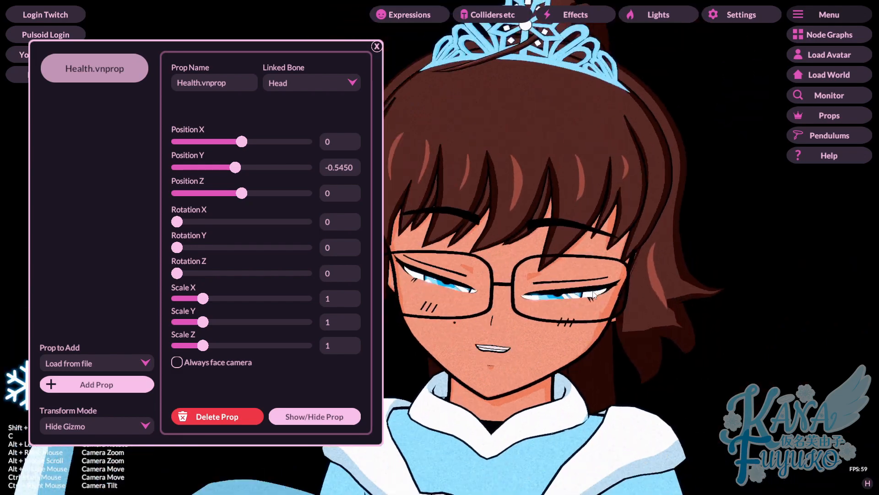
pyautogui.scroll(-5, 595, 282)
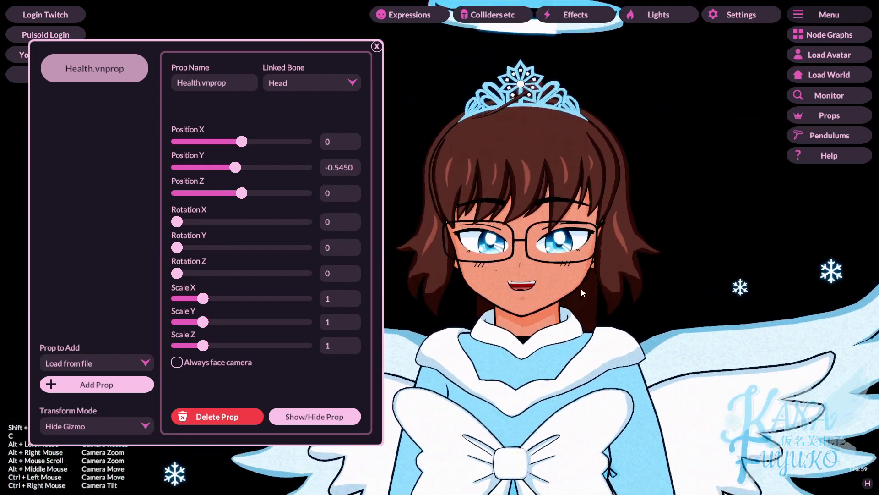
pyautogui.moveTo(166, 48); pyautogui.dragTo(53, 238)
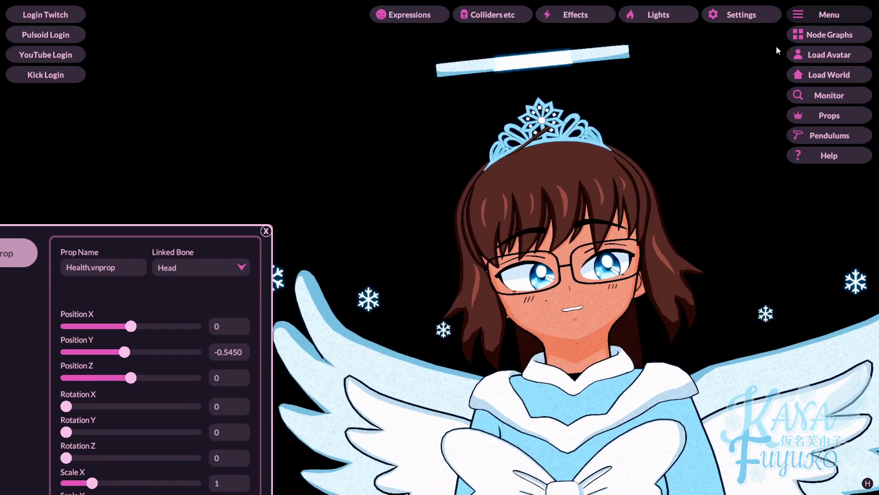
# Step: Add a fifth node graph, load HealthBar into it, and pan to its Application Start node
pyautogui.click(819, 36)
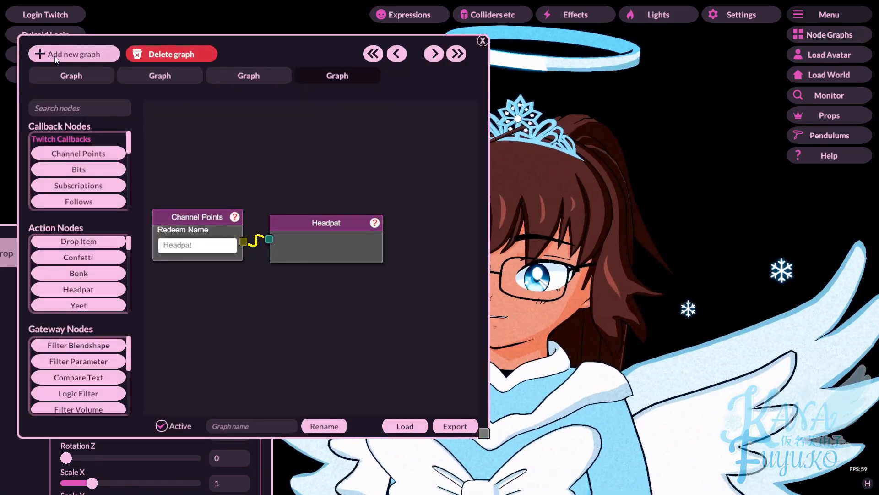
pyautogui.click(55, 55)
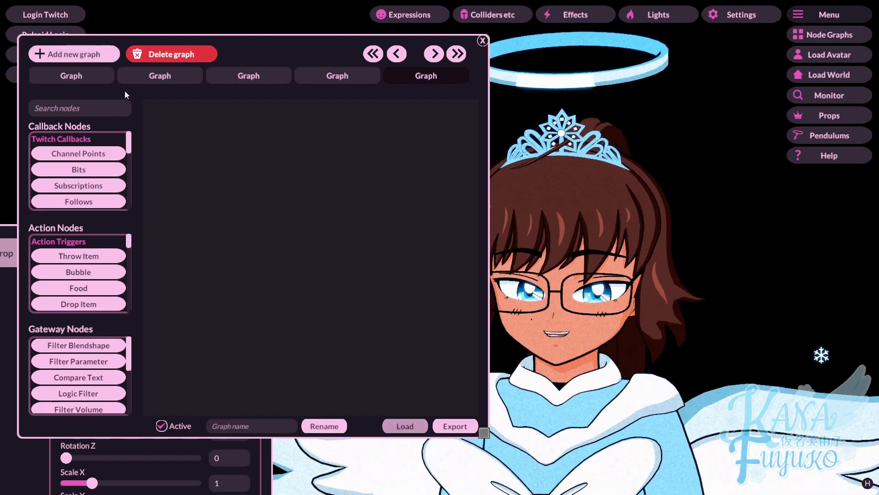
pyautogui.click(125, 76)
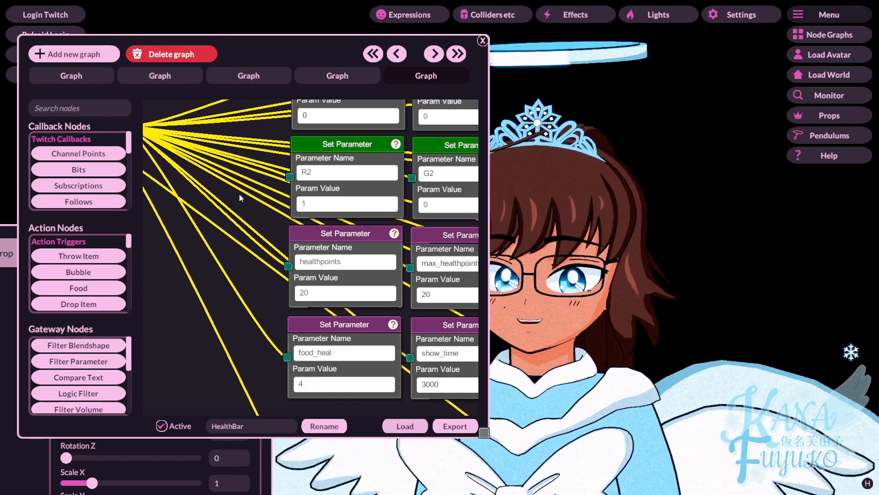
pyautogui.scroll(-5, 628, 295)
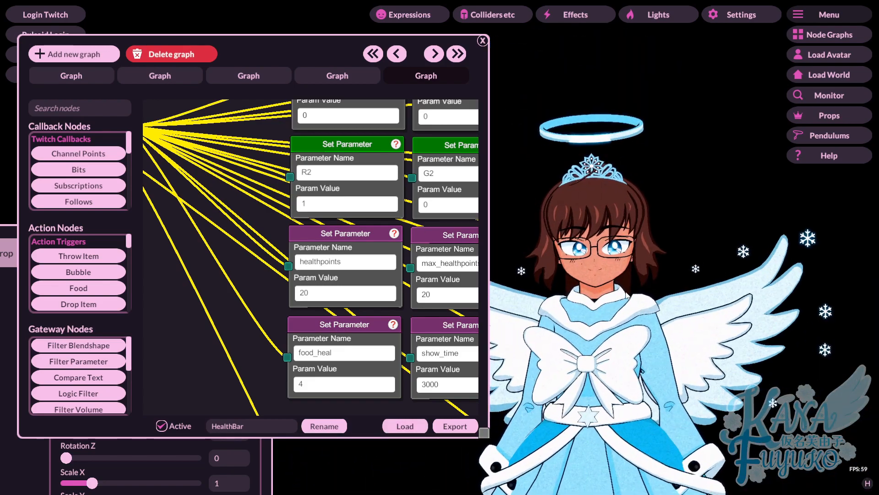
pyautogui.scroll(3, 626, 291)
pyautogui.scroll(-5, 286, 229)
pyautogui.moveTo(227, 193); pyautogui.dragTo(331, 262)
pyautogui.scroll(3, 242, 255)
pyautogui.scroll(3, 243, 255)
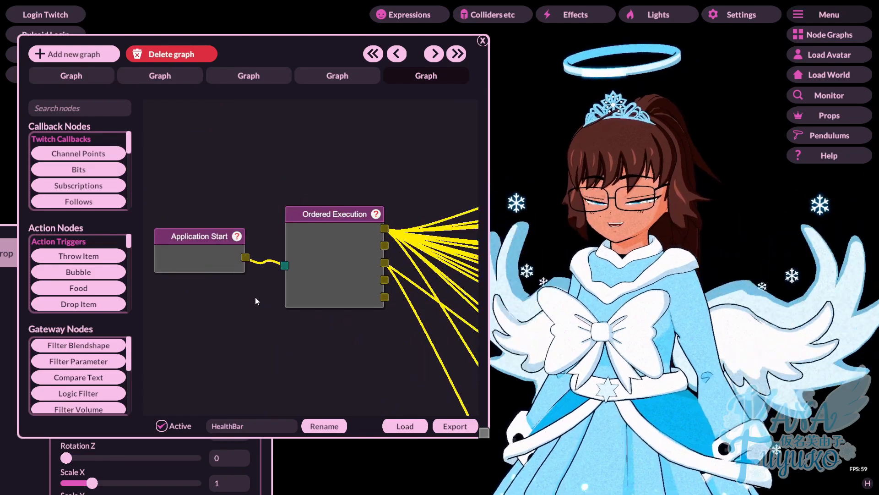
pyautogui.moveTo(254, 296); pyautogui.dragTo(289, 304)
# Step: Send Signal from the Application Start node so the red pixel hearts appear
pyautogui.rightClick(235, 242)
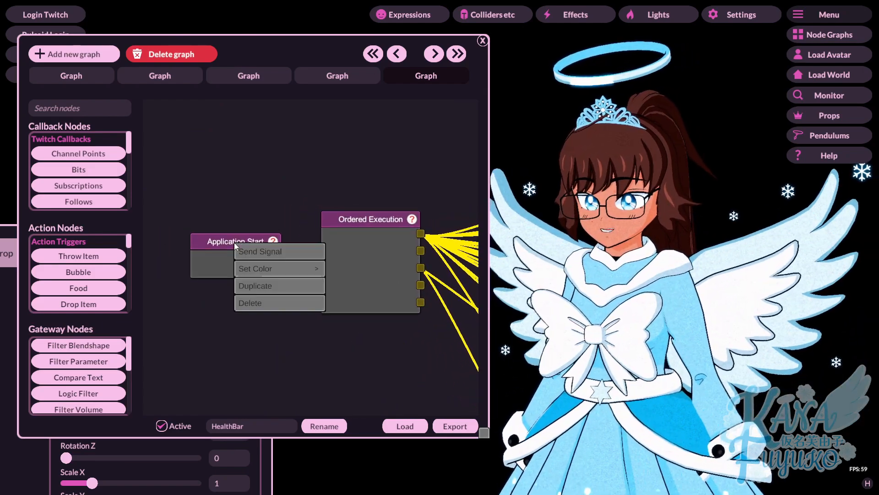
pyautogui.click(244, 251)
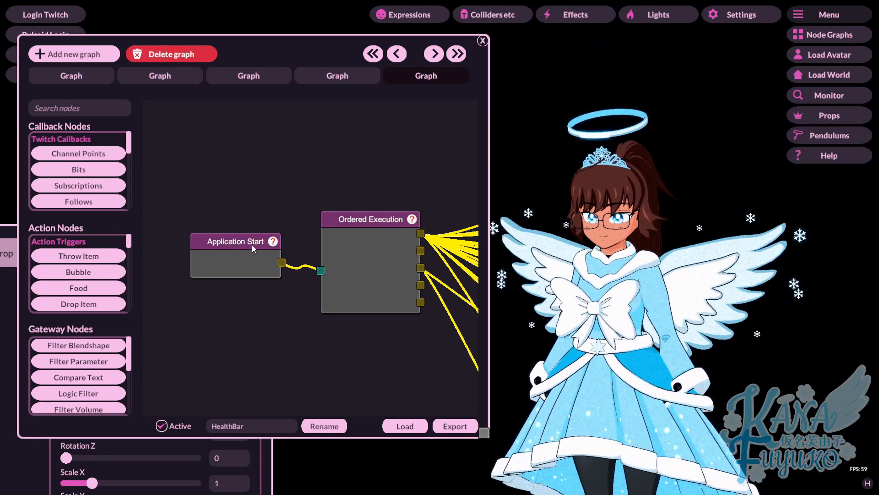
pyautogui.rightClick(252, 245)
pyautogui.click(356, 173)
pyautogui.scroll(-5, 356, 172)
pyautogui.scroll(5, 381, 243)
pyautogui.moveTo(382, 244); pyautogui.dragTo(314, 213)
pyautogui.scroll(-5, 308, 192)
pyautogui.scroll(3, 304, 185)
# Step: Review the Ordered Execution nodes, then bring up the prop settings to raise Position Y to 1.98540
pyautogui.moveTo(376, 130); pyautogui.dragTo(256, 130)
pyautogui.scroll(-3, 293, 352)
pyautogui.scroll(-2, 268, 307)
pyautogui.scroll(5, 278, 326)
pyautogui.scroll(-5, 270, 348)
pyautogui.scroll(2, 254, 377)
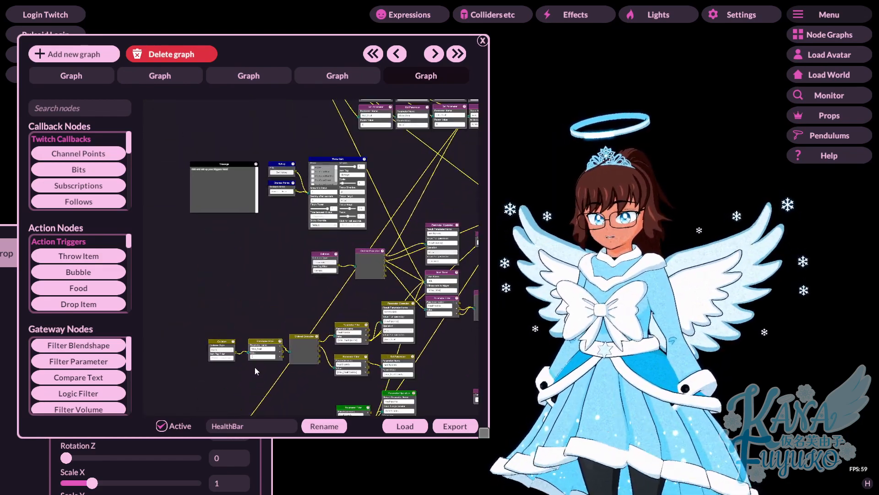
pyautogui.moveTo(274, 223); pyautogui.dragTo(275, 408)
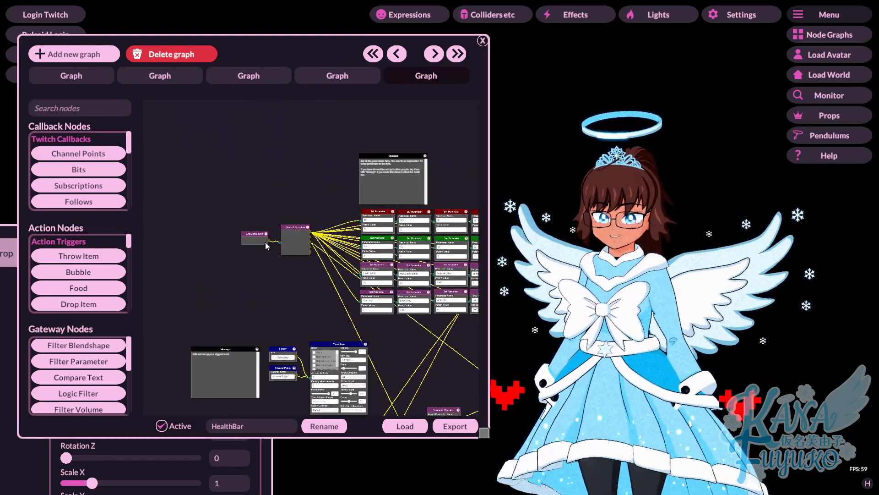
pyautogui.moveTo(322, 58); pyautogui.dragTo(314, 357)
pyautogui.moveTo(248, 241); pyautogui.dragTo(352, 67)
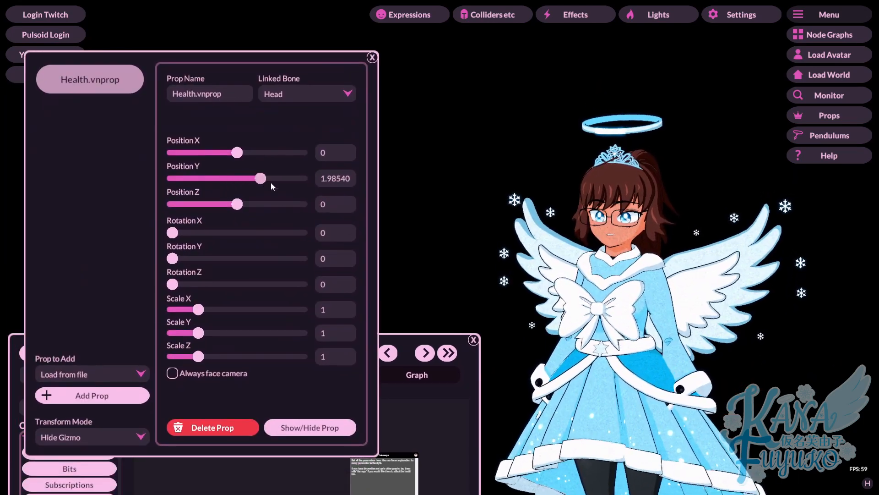
# Step: Zoom the canvas, nudge the lower Toggle Prop node, and raise the Node Graphs window on screen
pyautogui.moveTo(424, 337); pyautogui.dragTo(413, 76)
pyautogui.scroll(3, 293, 261)
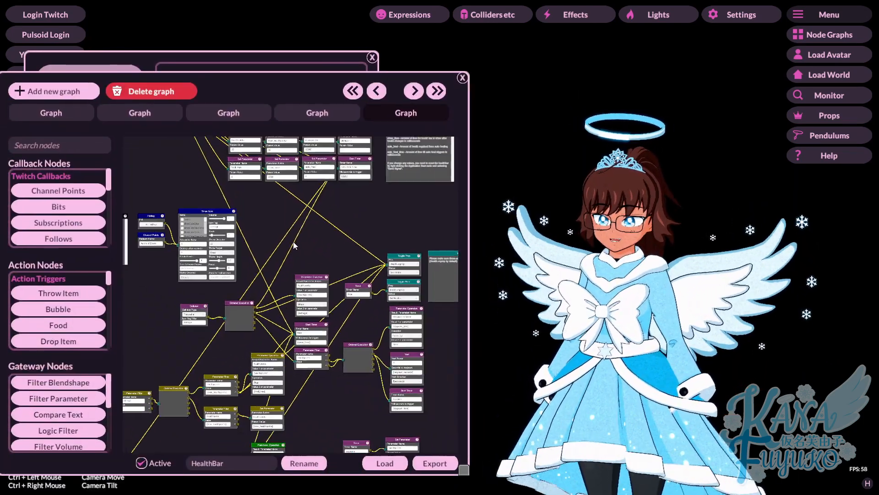
pyautogui.scroll(-3, 298, 281)
pyautogui.scroll(3, 351, 301)
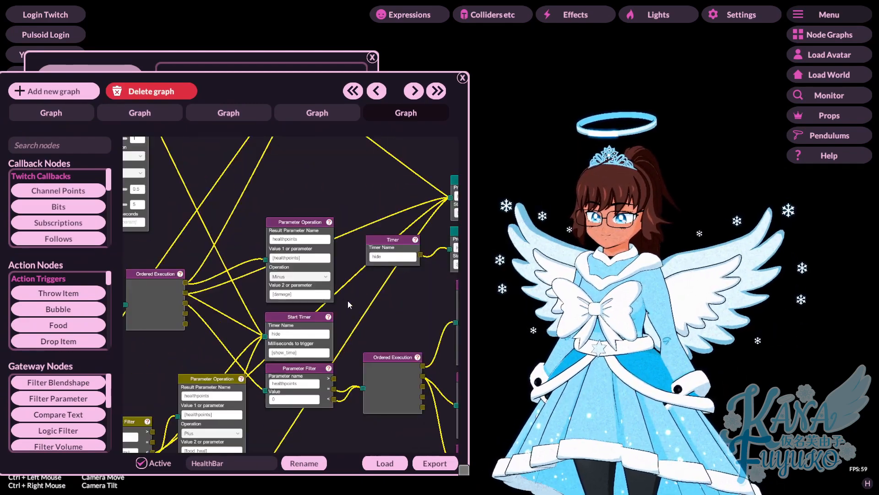
pyautogui.scroll(2, 298, 316)
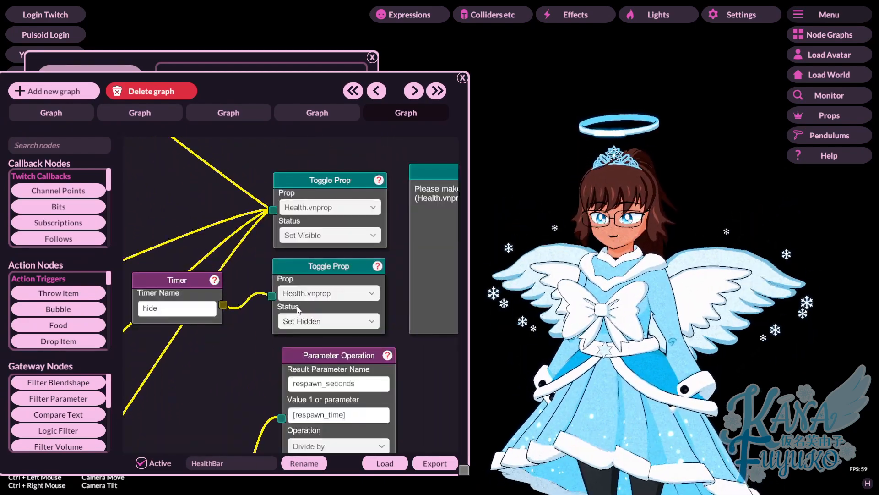
pyautogui.moveTo(317, 269); pyautogui.dragTo(317, 266)
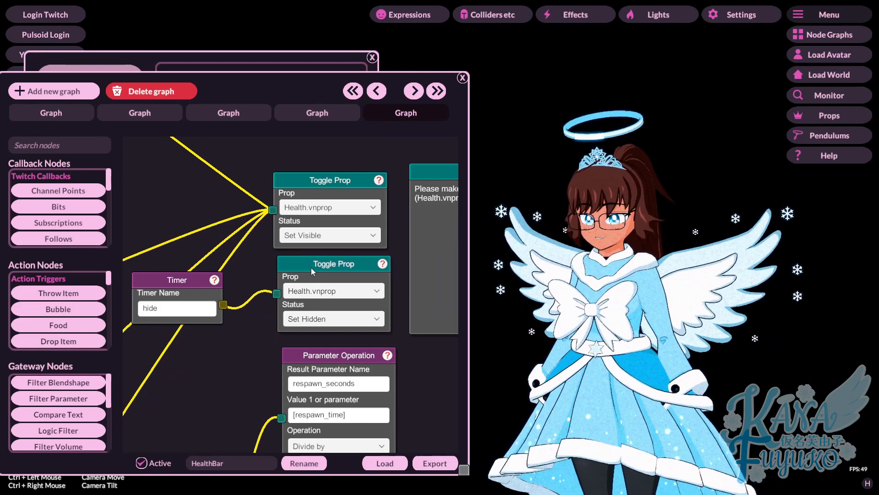
pyautogui.scroll(-4, 260, 297)
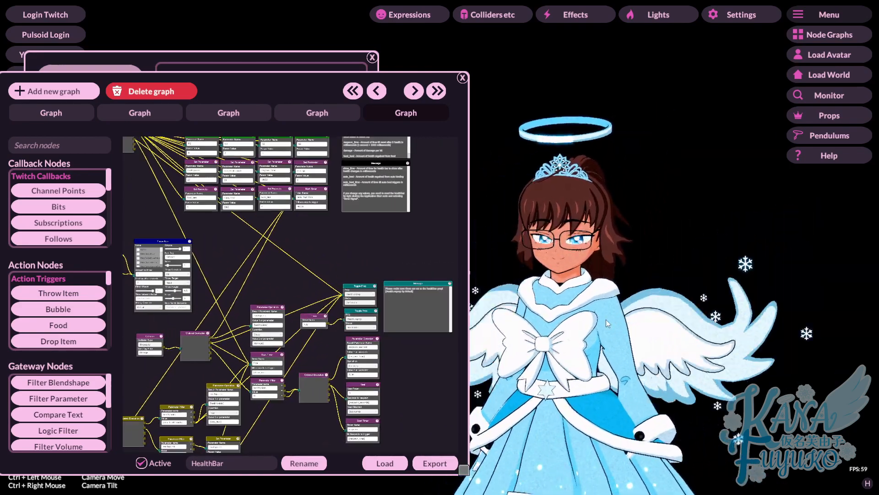
pyautogui.scroll(4, 325, 338)
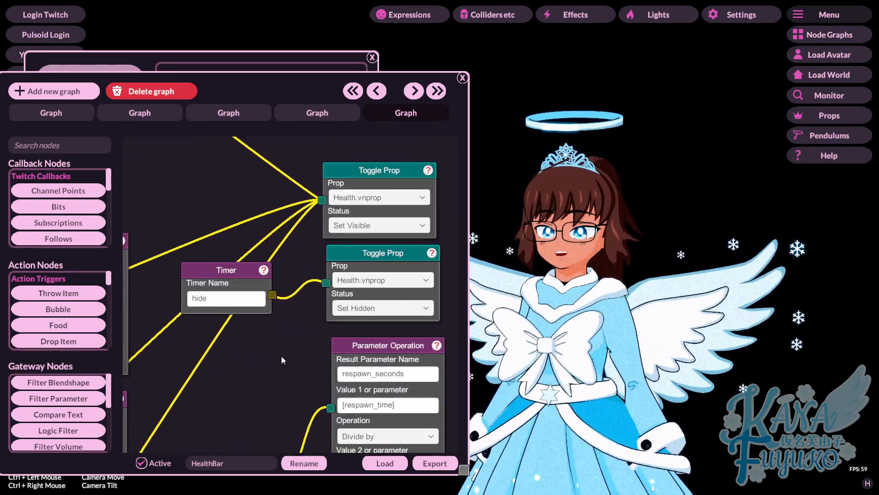
pyautogui.moveTo(320, 81); pyautogui.dragTo(333, 51)
pyautogui.scroll(-4, 338, 241)
pyautogui.moveTo(323, 204); pyautogui.dragTo(338, 287)
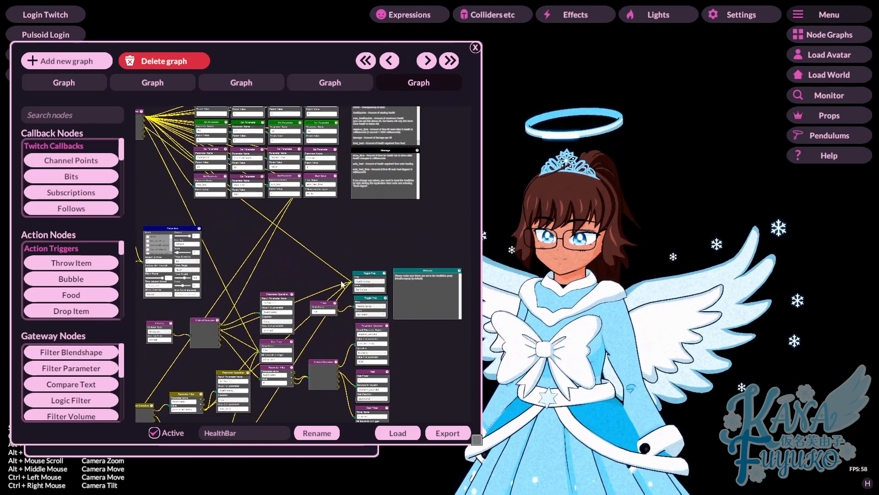
# Step: Switch the Timer-linked Toggle Prop's Status from Set Hidden to Set Visible for Health.vnprop
pyautogui.scroll(3, 377, 299)
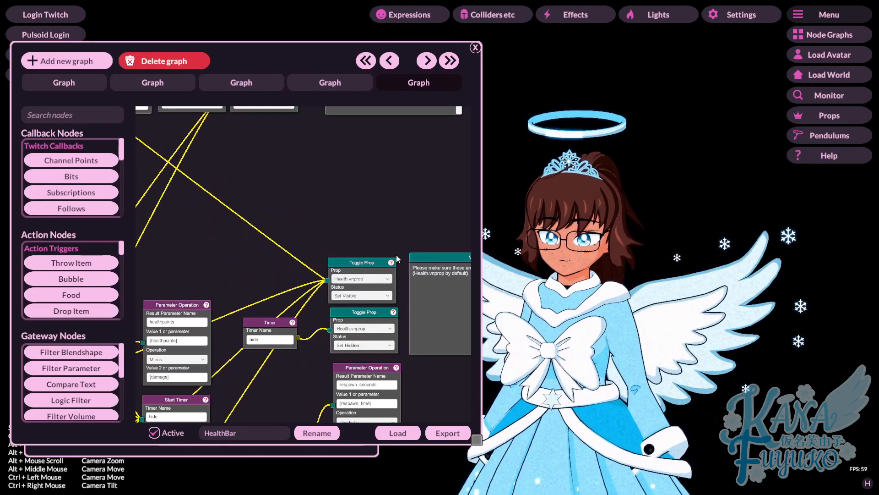
pyautogui.moveTo(371, 237); pyautogui.dragTo(310, 189)
pyautogui.scroll(2, 272, 275)
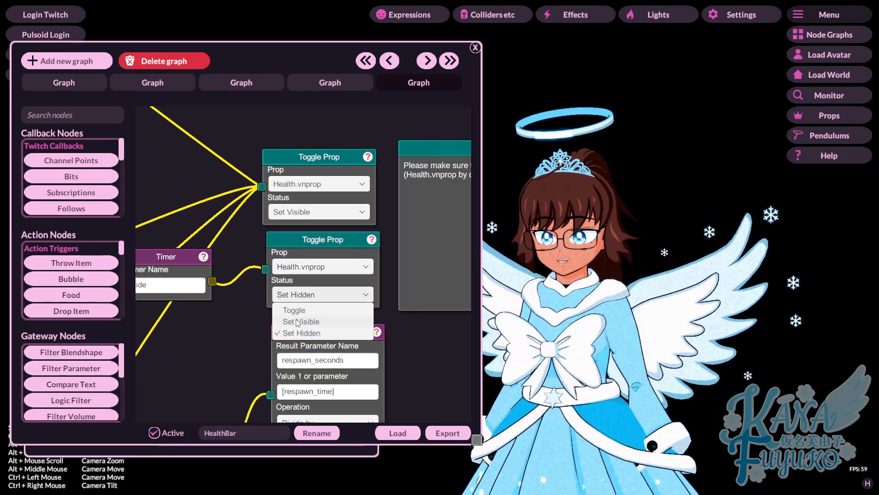
pyautogui.click(296, 321)
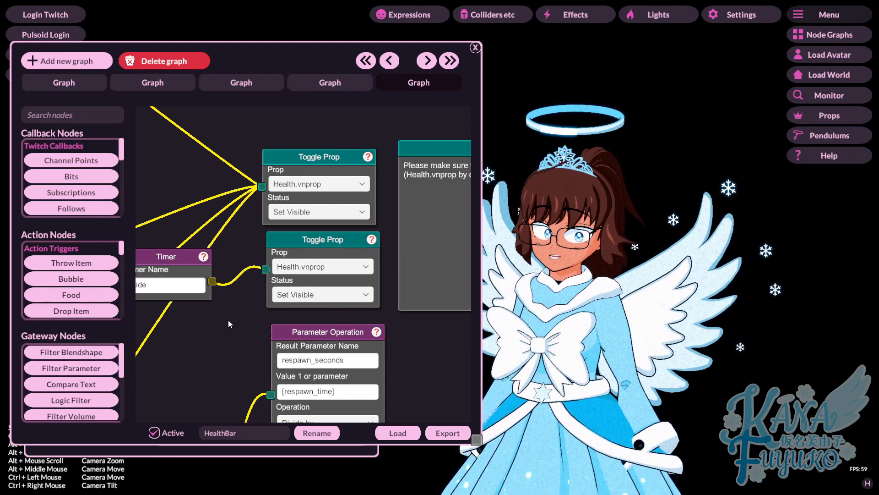
pyautogui.scroll(-6, 224, 211)
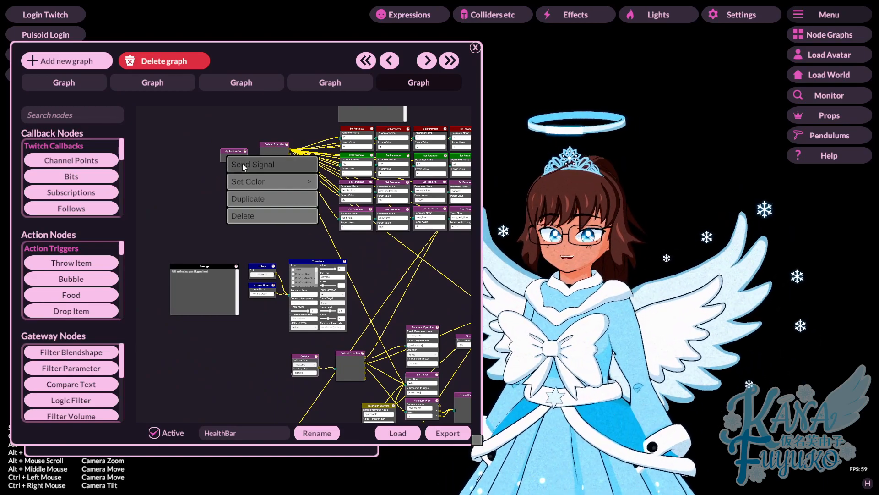
# Step: Set Health.vnprop's Position Y to 0.46715 and rearrange the prop and graph windows
pyautogui.click(243, 163)
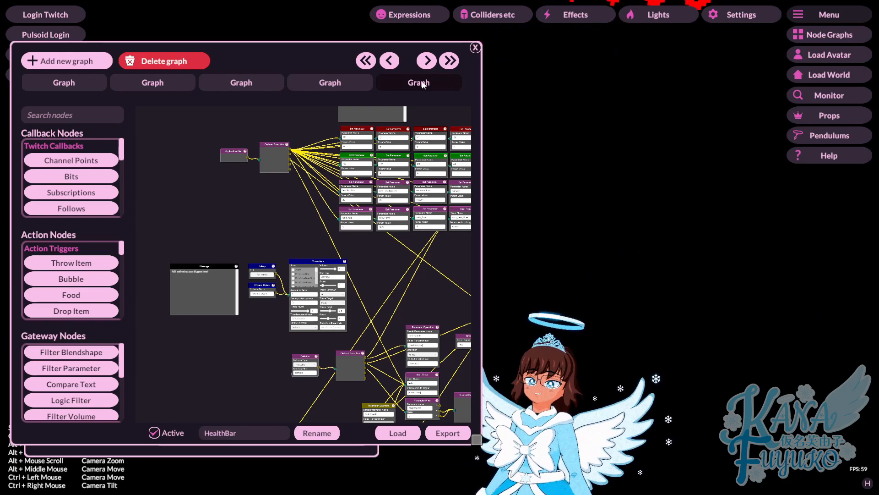
pyautogui.moveTo(317, 61); pyautogui.dragTo(321, 265)
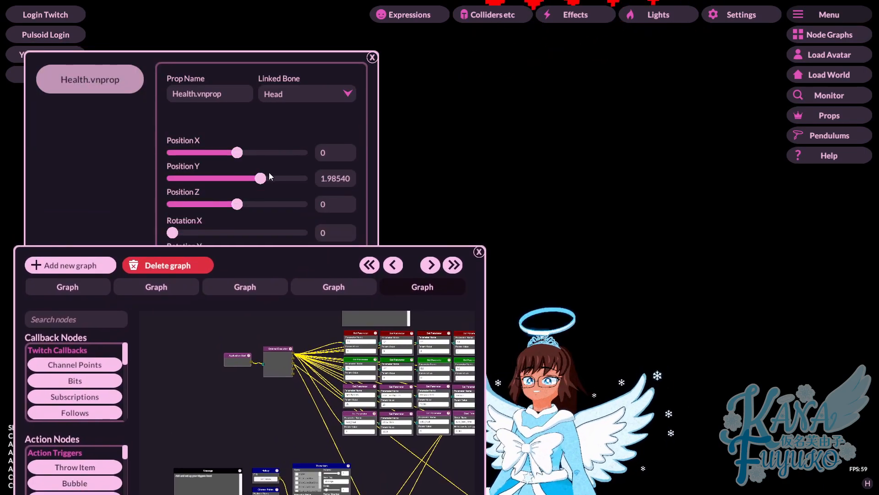
pyautogui.moveTo(241, 173); pyautogui.dragTo(241, 172)
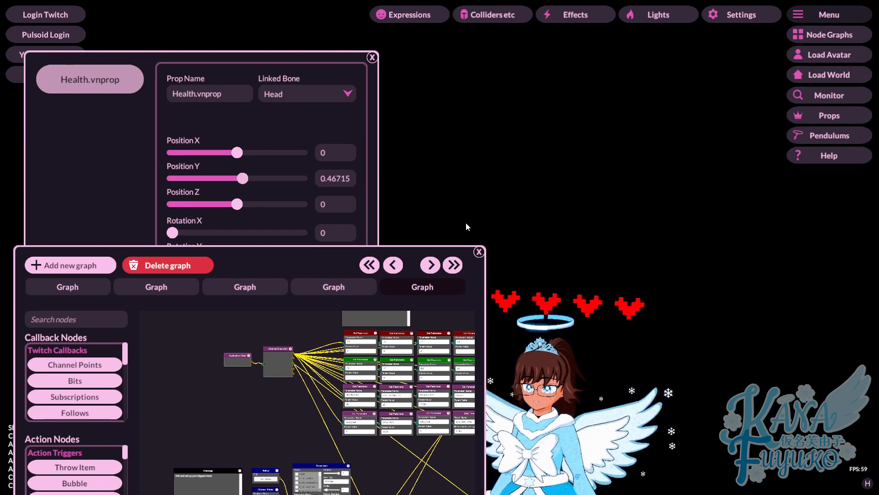
pyautogui.moveTo(215, 56); pyautogui.dragTo(257, 49)
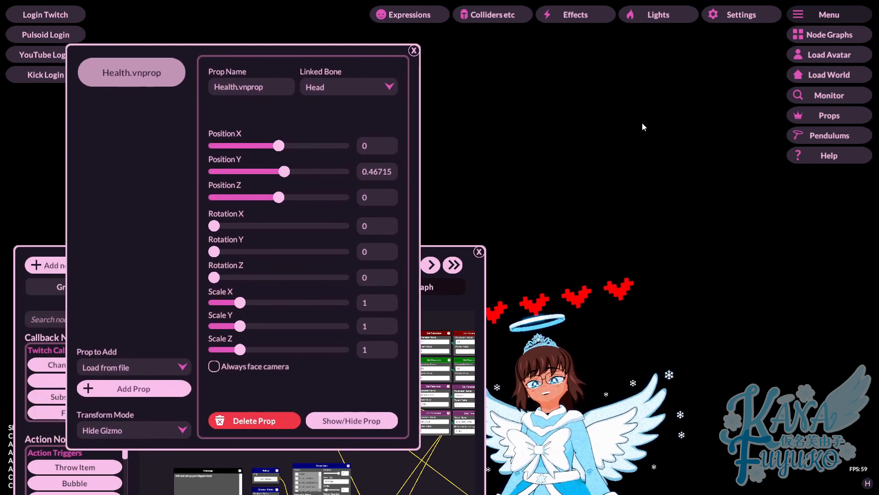
pyautogui.moveTo(333, 73); pyautogui.dragTo(297, 45)
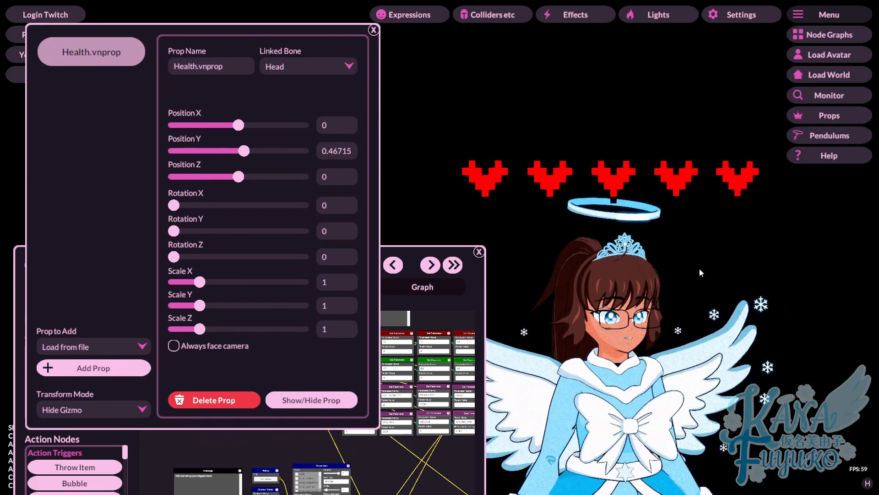
pyautogui.moveTo(401, 243); pyautogui.dragTo(407, 138)
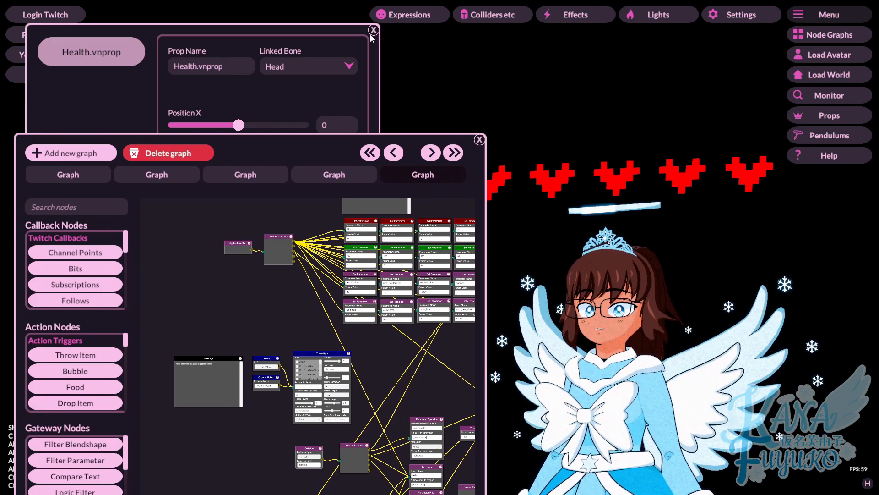
# Step: Close the Health.vnprop settings and set the lower Toggle Prop's Status to Set Visible
pyautogui.click(373, 31)
pyautogui.moveTo(339, 133); pyautogui.dragTo(335, 44)
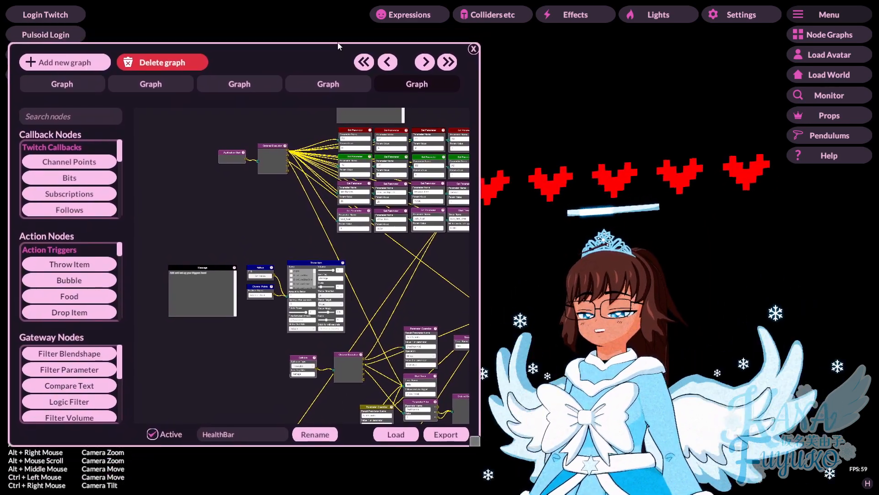
pyautogui.moveTo(391, 273); pyautogui.dragTo(268, 254)
pyautogui.scroll(6, 267, 252)
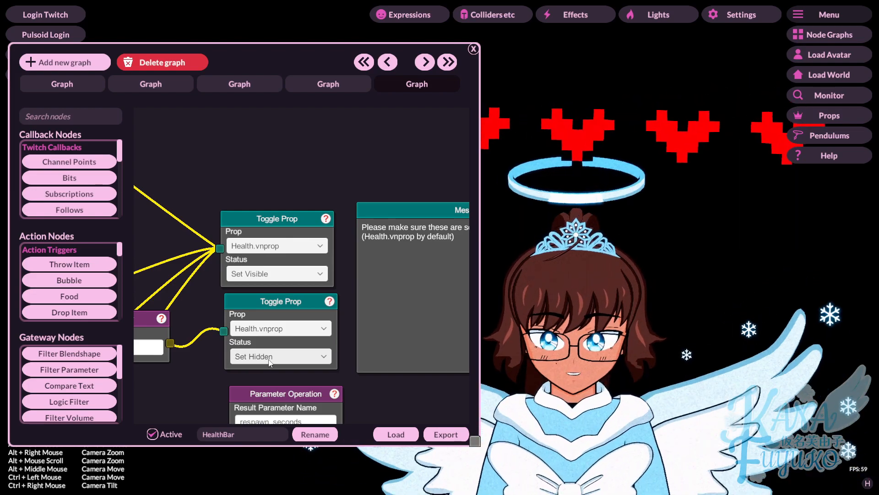
pyautogui.click(270, 362)
pyautogui.moveTo(275, 306); pyautogui.dragTo(275, 308)
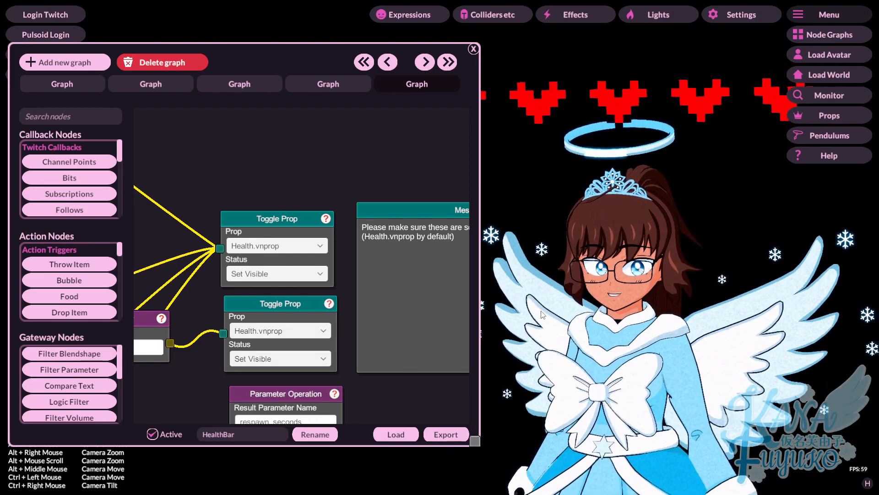
# Step: Pan to the Set Parameter colour nodes showing R2 0, G2 0, B2 1
pyautogui.scroll(-5, 312, 205)
pyautogui.moveTo(315, 207); pyautogui.dragTo(403, 345)
pyautogui.scroll(3, 326, 318)
pyautogui.moveTo(326, 318); pyautogui.dragTo(363, 369)
pyautogui.moveTo(341, 378); pyautogui.dragTo(336, 378)
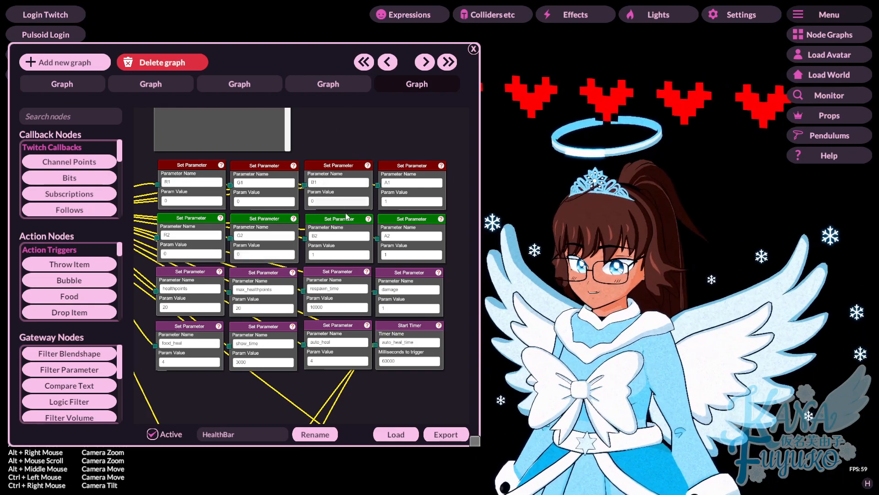
# Step: Send Signal from Application Start to preview the current heart colours
pyautogui.moveTo(240, 204); pyautogui.dragTo(322, 239)
pyautogui.moveTo(239, 247); pyautogui.dragTo(411, 248)
pyautogui.rightClick(237, 236)
pyautogui.click(251, 244)
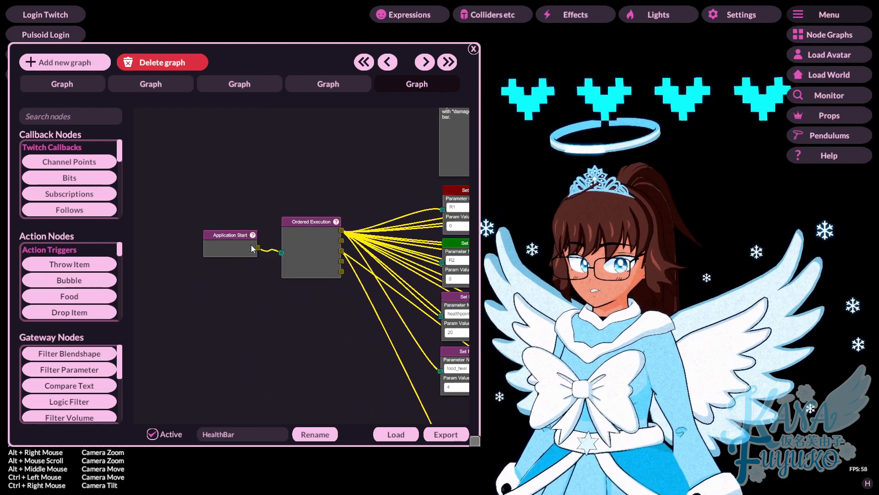
pyautogui.moveTo(316, 223); pyautogui.dragTo(243, 219)
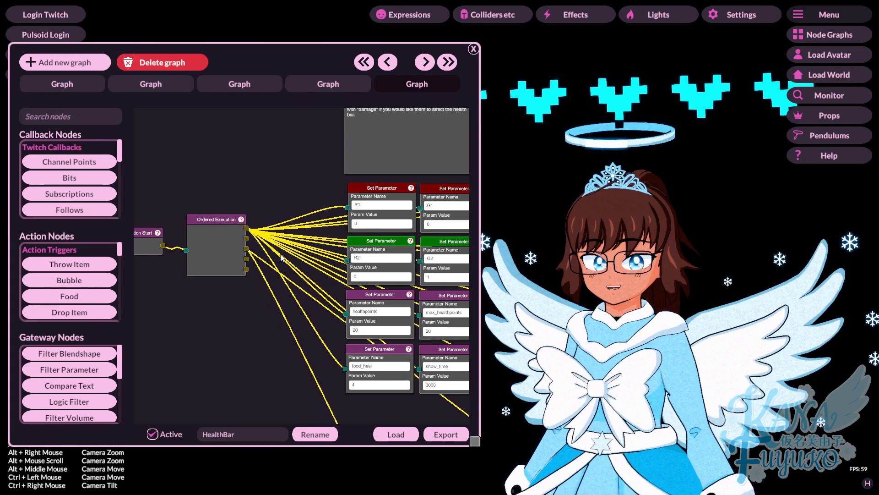
pyautogui.moveTo(282, 259); pyautogui.dragTo(352, 248)
pyautogui.rightClick(210, 222)
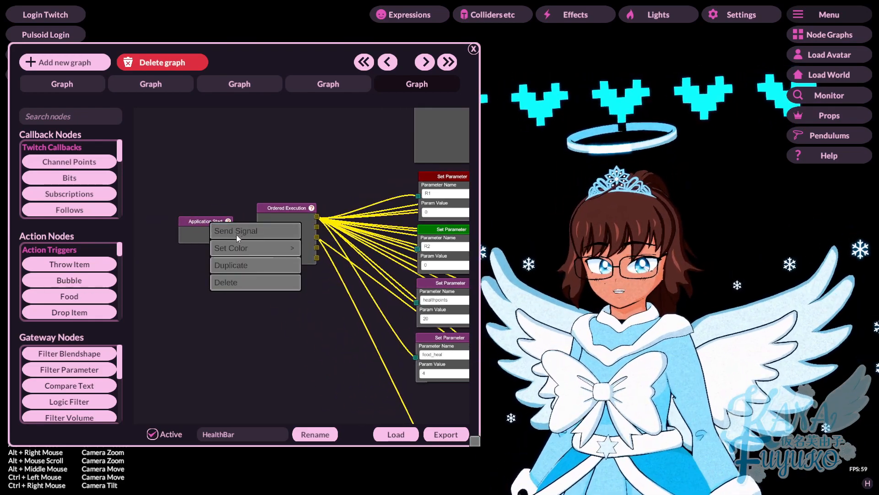
pyautogui.moveTo(369, 180); pyautogui.dragTo(199, 165)
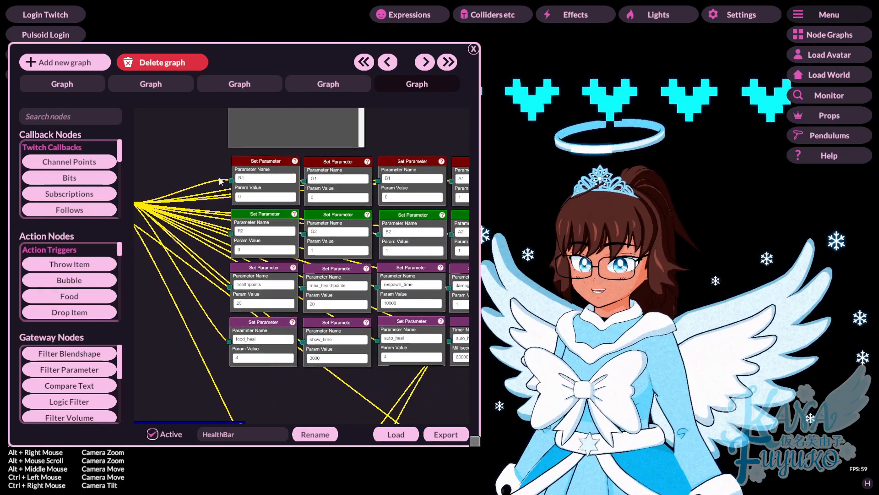
# Step: Set G2 to 1 and resend the start signal until the hearts turn green
pyautogui.click(314, 251)
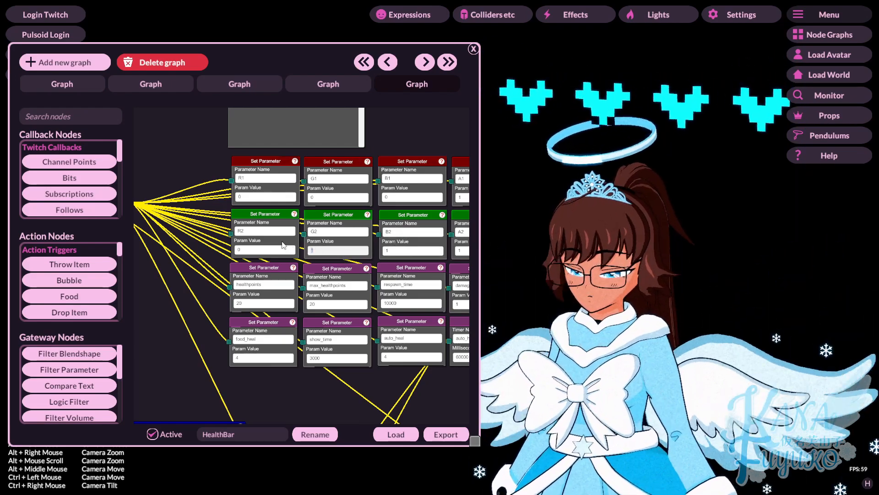
pyautogui.moveTo(180, 245); pyautogui.dragTo(155, 264)
pyautogui.rightClick(215, 259)
pyautogui.click(232, 265)
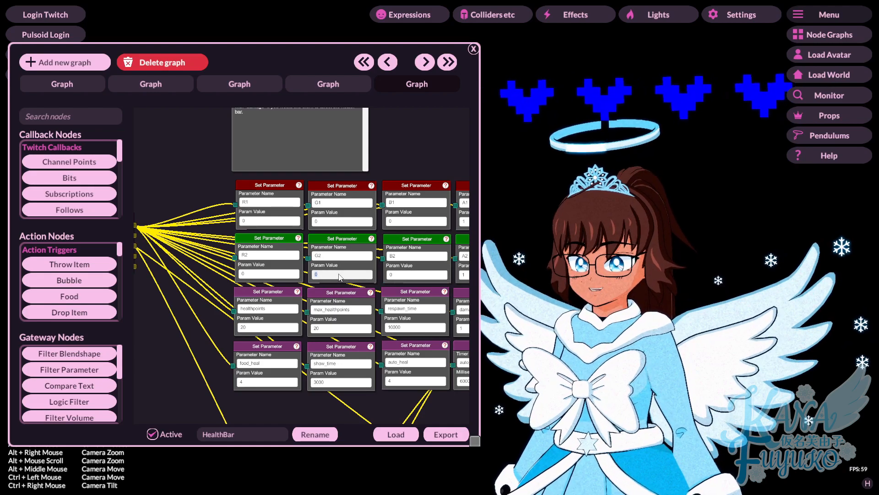
pyautogui.moveTo(209, 246); pyautogui.dragTo(287, 256)
pyautogui.rightClick(188, 253)
pyautogui.click(192, 263)
pyautogui.moveTo(310, 284); pyautogui.dragTo(220, 281)
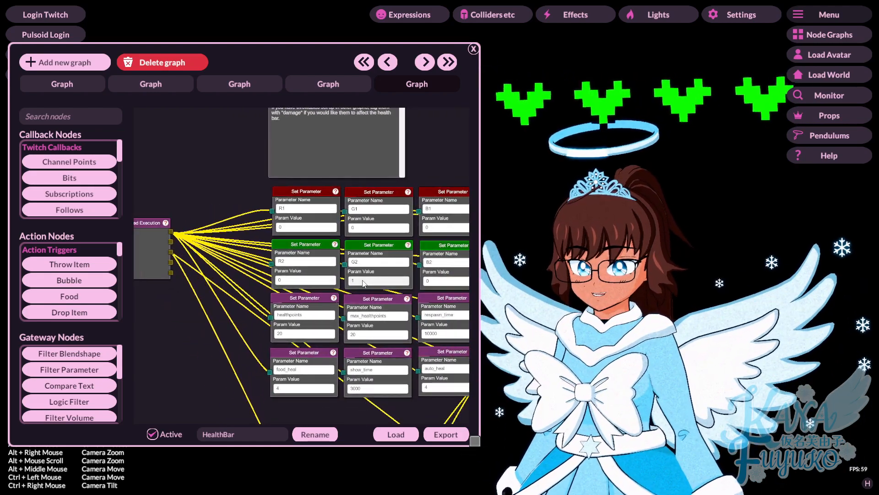
# Step: Refresh the health bar twice via Application Start's Send Signal while adjusting the colour values
pyautogui.moveTo(256, 279); pyautogui.dragTo(388, 286)
pyautogui.rightClick(201, 242)
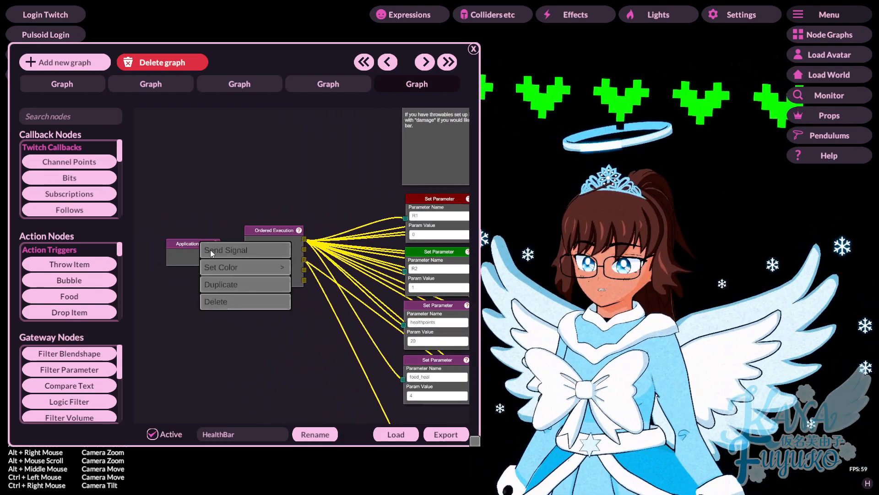
pyautogui.click(209, 249)
pyautogui.moveTo(319, 301); pyautogui.dragTo(223, 303)
pyautogui.moveTo(304, 269); pyautogui.dragTo(229, 265)
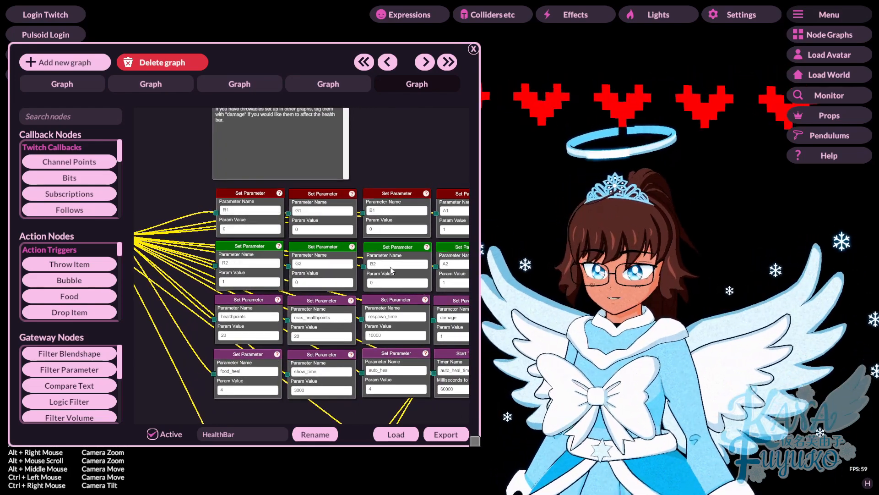
pyautogui.scroll(3, 336, 282)
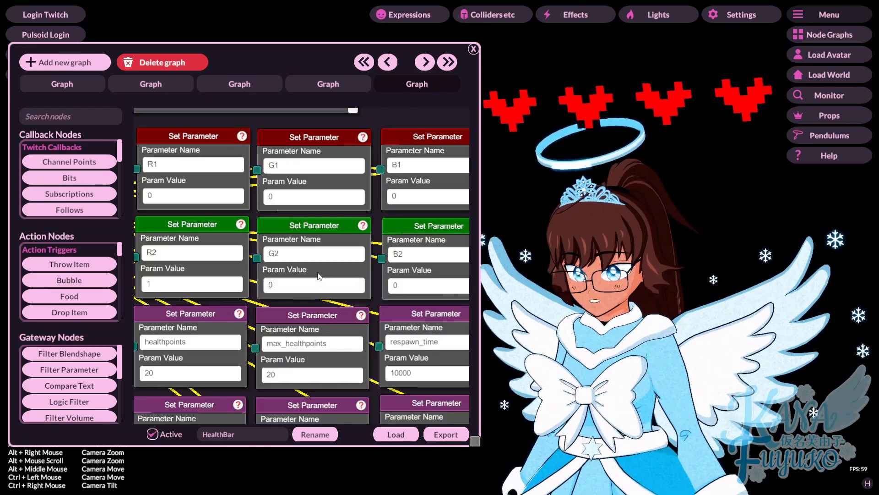
pyautogui.scroll(-7, 269, 239)
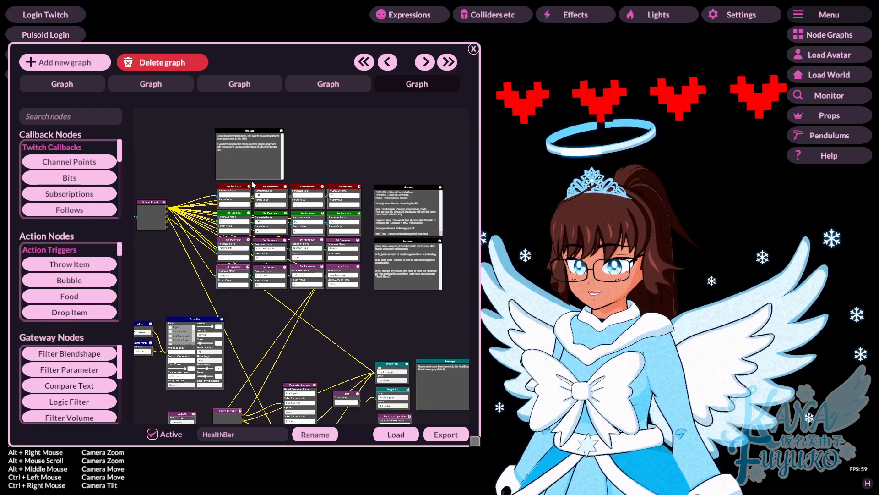
pyautogui.scroll(4, 197, 270)
pyautogui.rightClick(197, 268)
pyautogui.click(206, 271)
# Step: Set G1 to 1 for white outlines with cyan fill and resend the start signal
pyautogui.moveTo(372, 281); pyautogui.dragTo(268, 263)
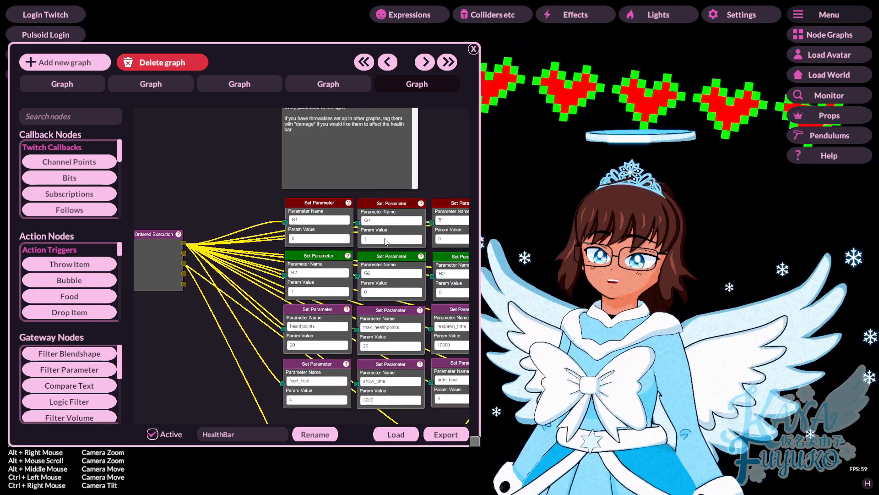
pyautogui.click(384, 239)
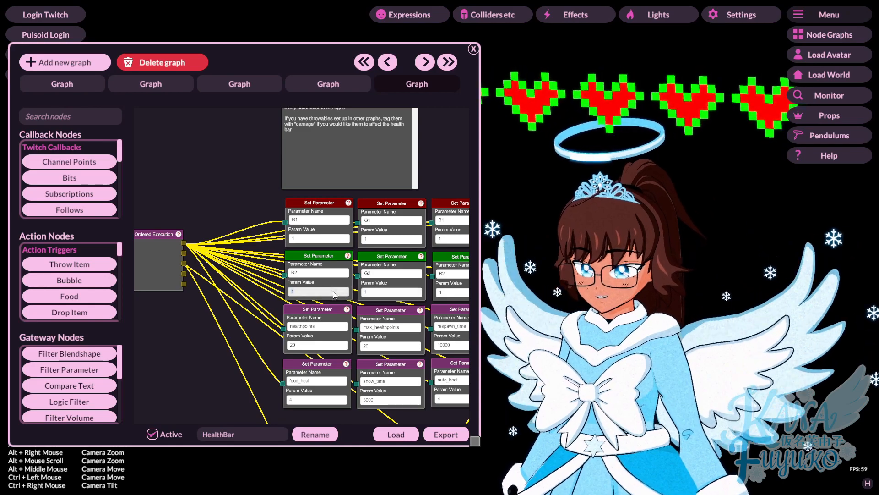
pyautogui.moveTo(220, 277); pyautogui.dragTo(141, 258)
pyautogui.rightClick(188, 277)
pyautogui.click(225, 292)
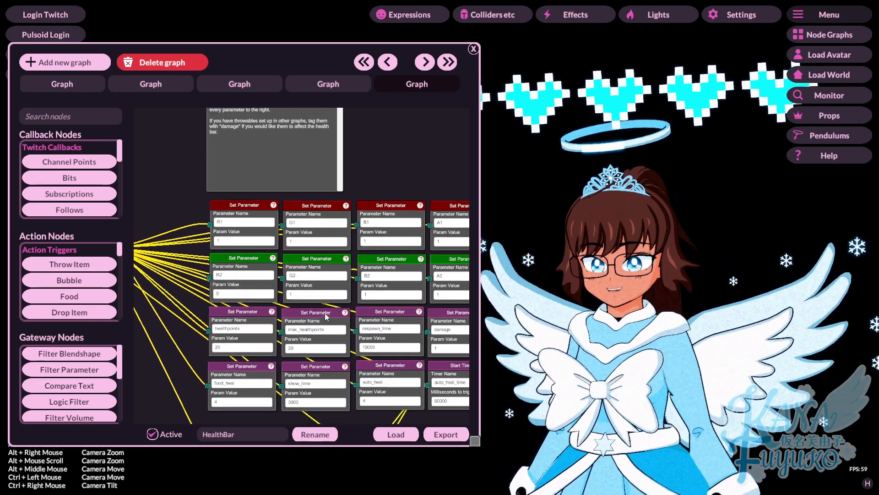
pyautogui.moveTo(347, 322); pyautogui.dragTo(274, 319)
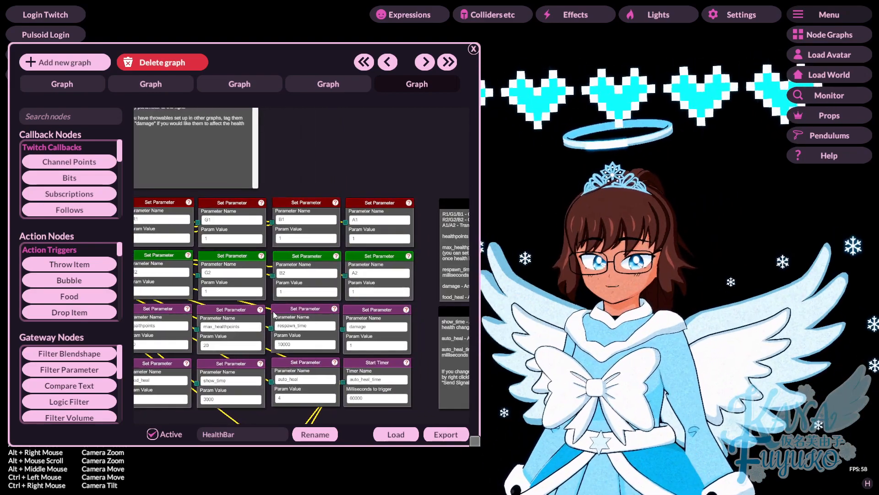
pyautogui.moveTo(454, 304); pyautogui.dragTo(314, 262)
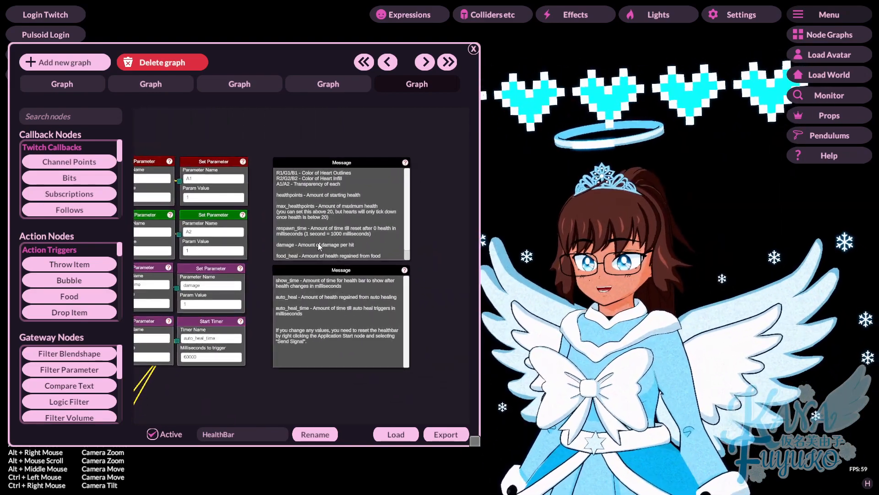
pyautogui.scroll(-3, 314, 207)
pyautogui.scroll(3, 325, 211)
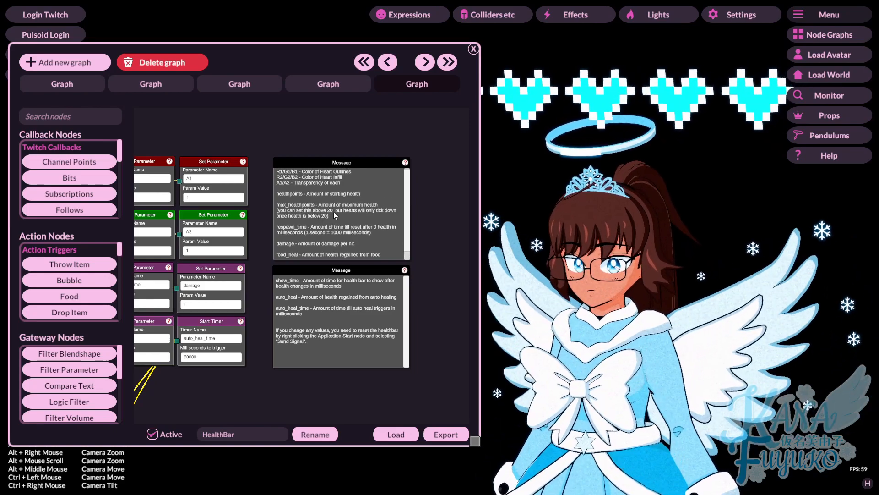
pyautogui.moveTo(265, 299); pyautogui.dragTo(459, 297)
pyautogui.scroll(-5, 459, 296)
pyautogui.scroll(5, 460, 297)
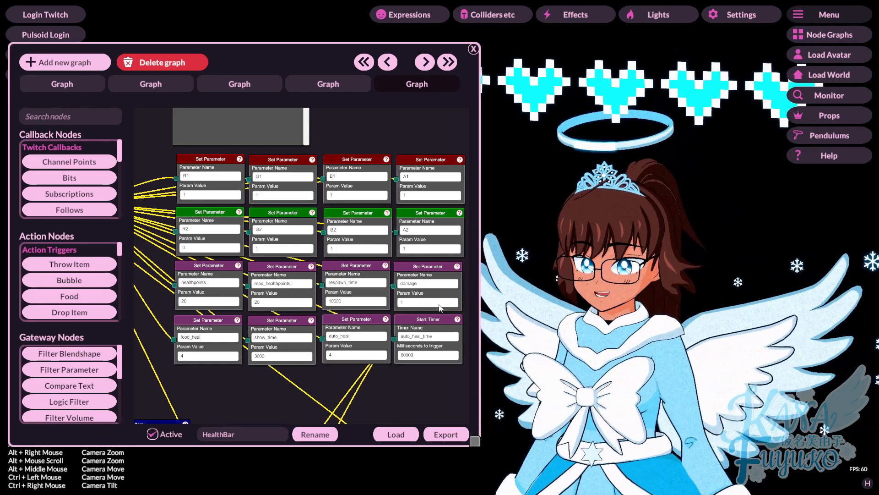
pyautogui.scroll(-3, 353, 378)
pyautogui.scroll(3, 339, 379)
# Step: Set the second Toggle Prop's Status to Set Hidden for Health.vnprop
pyautogui.scroll(-3, 331, 365)
pyautogui.moveTo(346, 389); pyautogui.dragTo(268, 216)
pyautogui.scroll(3, 305, 293)
pyautogui.scroll(2, 319, 346)
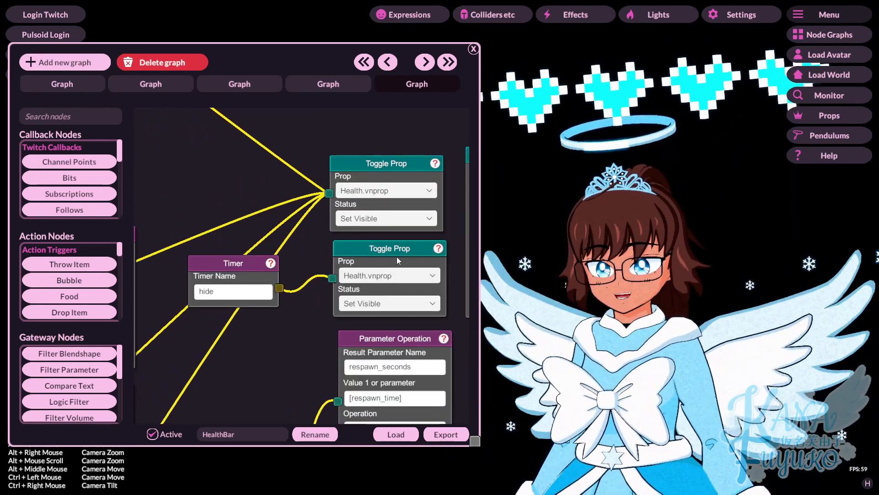
pyautogui.click(376, 311)
pyautogui.click(373, 341)
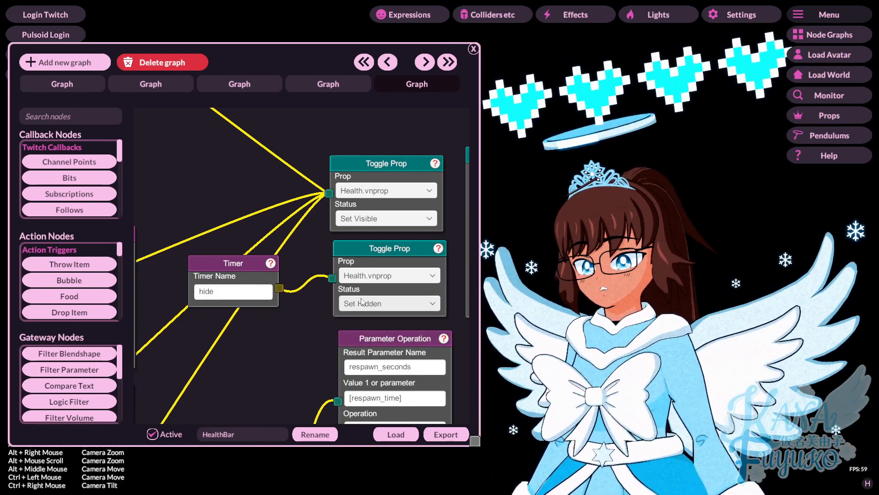
pyautogui.scroll(-5, 224, 167)
# Step: Send Signal from Application Start to reset the health bar, hiding the cyan hearts
pyautogui.moveTo(178, 124); pyautogui.dragTo(400, 329)
pyautogui.scroll(5, 270, 229)
pyautogui.moveTo(262, 215); pyautogui.dragTo(324, 297)
pyautogui.rightClick(260, 222)
pyautogui.click(275, 227)
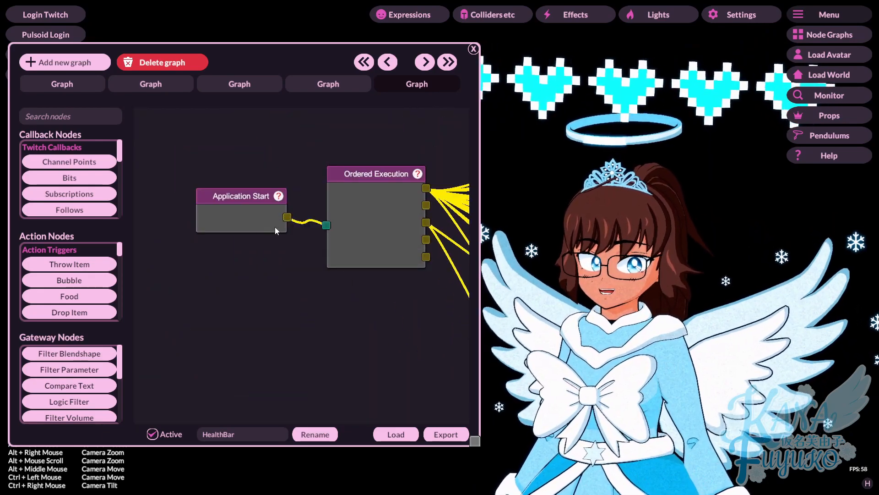
pyautogui.scroll(-6, 351, 308)
pyautogui.scroll(3, 339, 325)
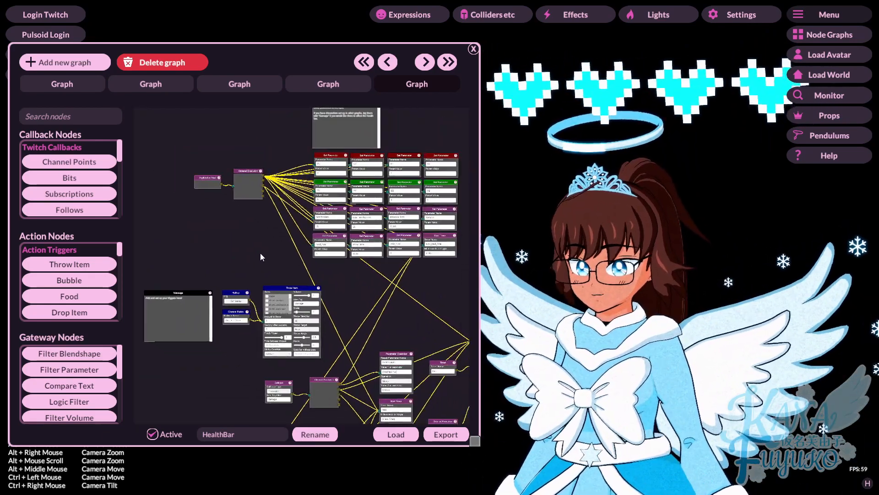
pyautogui.moveTo(315, 304); pyautogui.dragTo(310, 275)
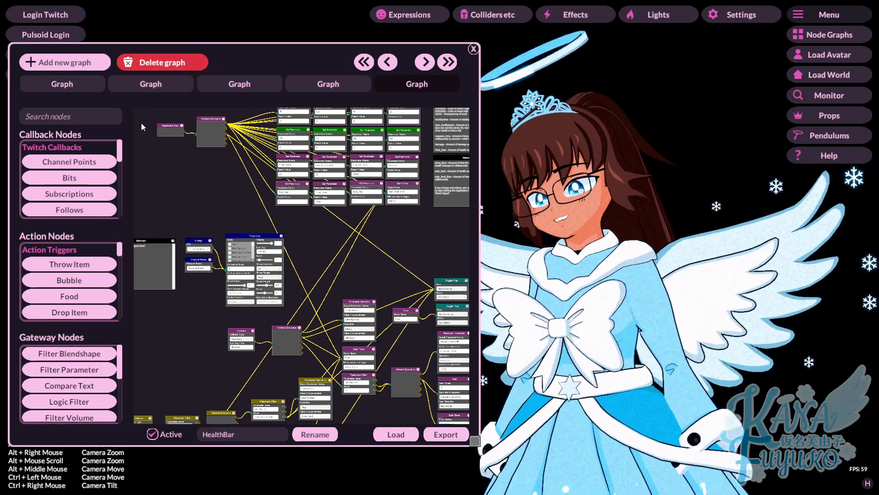
pyautogui.scroll(5, 208, 273)
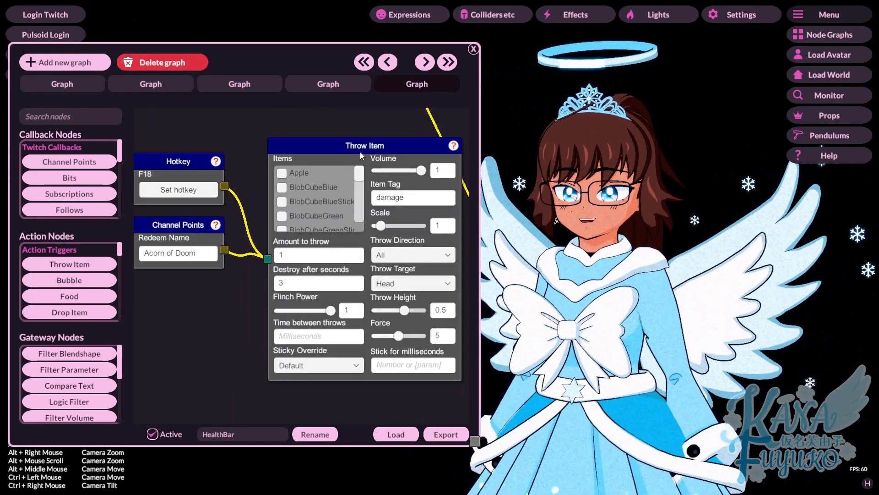
pyautogui.scroll(-5, 251, 270)
pyautogui.scroll(3, 251, 271)
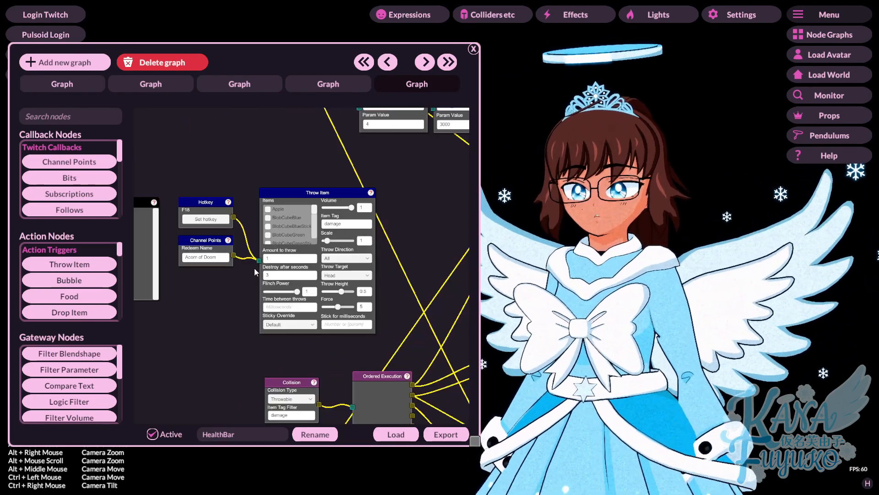
pyautogui.moveTo(258, 294); pyautogui.dragTo(429, 279)
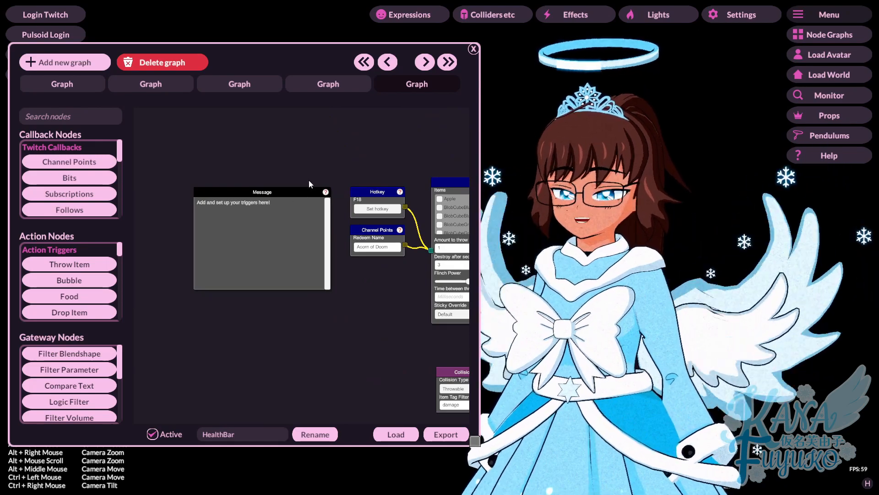
pyautogui.scroll(4, 377, 280)
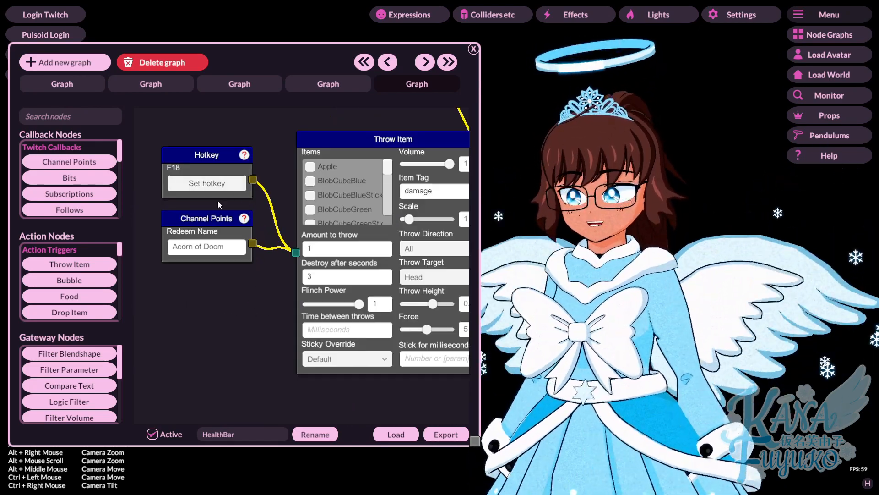
pyautogui.moveTo(260, 295); pyautogui.dragTo(210, 312)
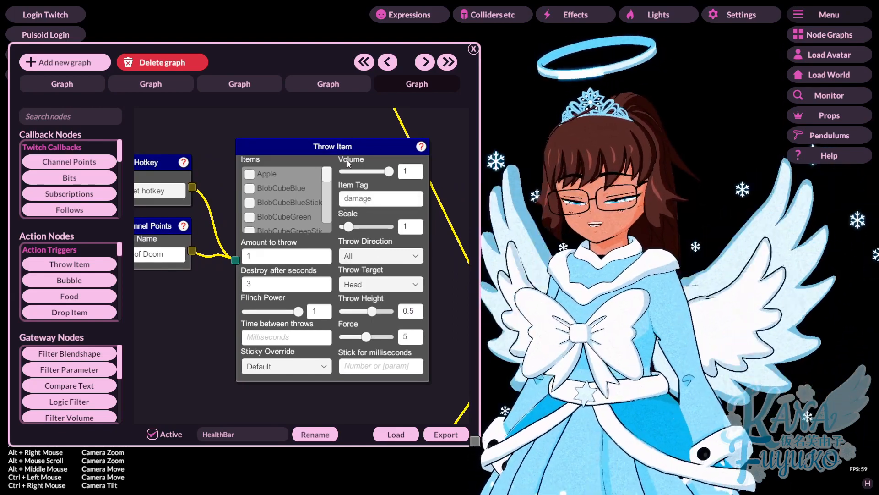
pyautogui.click(373, 198)
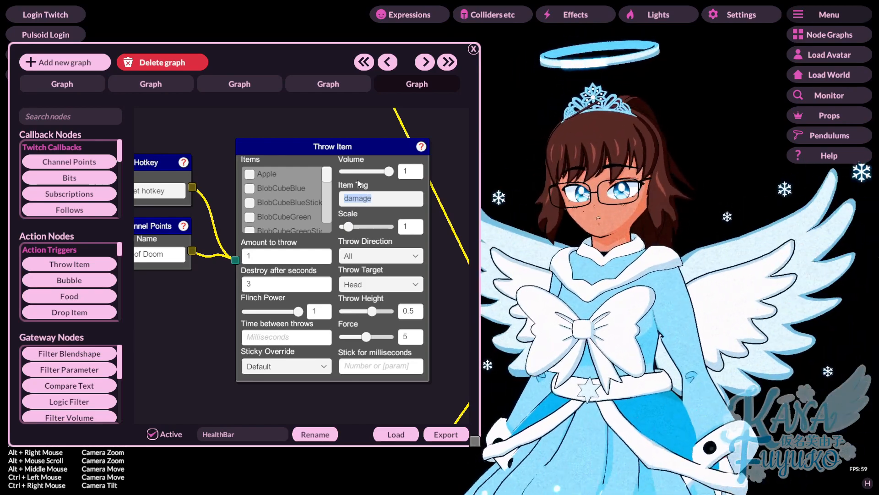
pyautogui.click(427, 205)
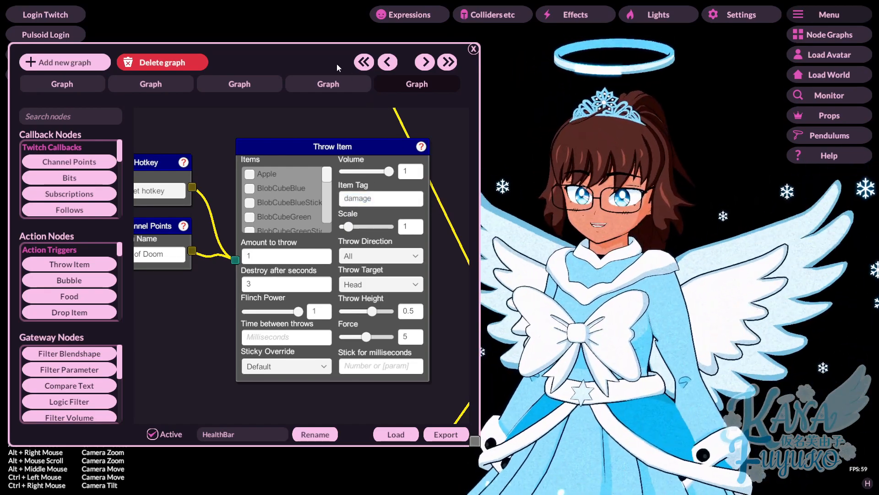
# Step: Create a new graph with a Throw Item node wired to Channel Points, throwing an Apple
pyautogui.click(90, 57)
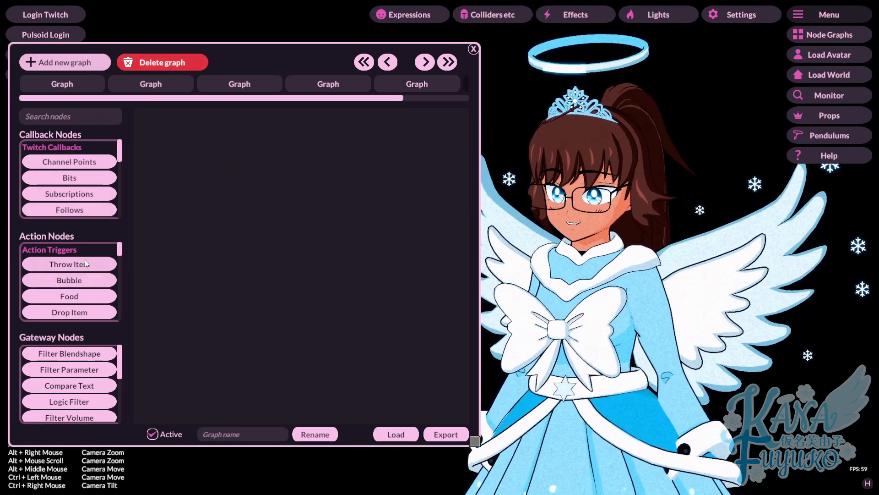
pyautogui.click(76, 264)
pyautogui.moveTo(235, 225); pyautogui.dragTo(339, 242)
pyautogui.moveTo(395, 167); pyautogui.dragTo(503, 185)
pyautogui.moveTo(368, 269); pyautogui.dragTo(284, 274)
pyautogui.moveTo(373, 297); pyautogui.dragTo(423, 304)
pyautogui.moveTo(428, 233); pyautogui.dragTo(344, 228)
pyautogui.click(359, 212)
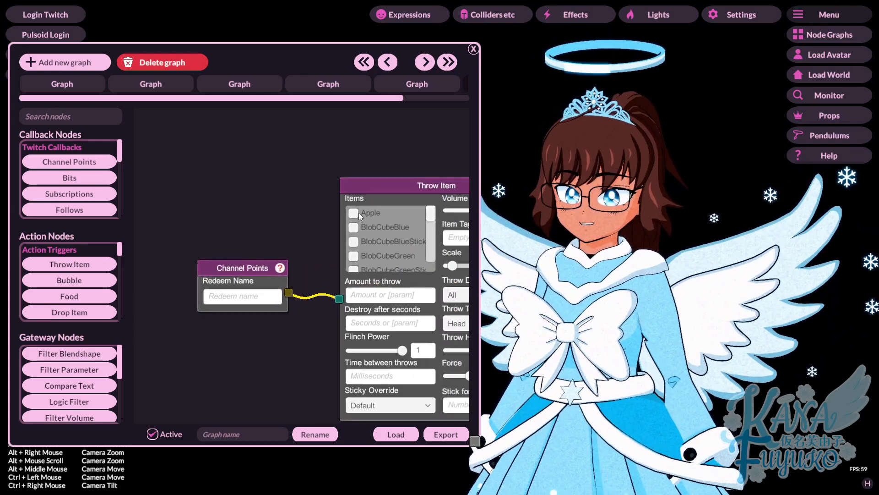
pyautogui.moveTo(395, 173); pyautogui.dragTo(317, 146)
# Step: Send the Channel Points signal three times to test-throw apples at the avatar
pyautogui.rightClick(177, 243)
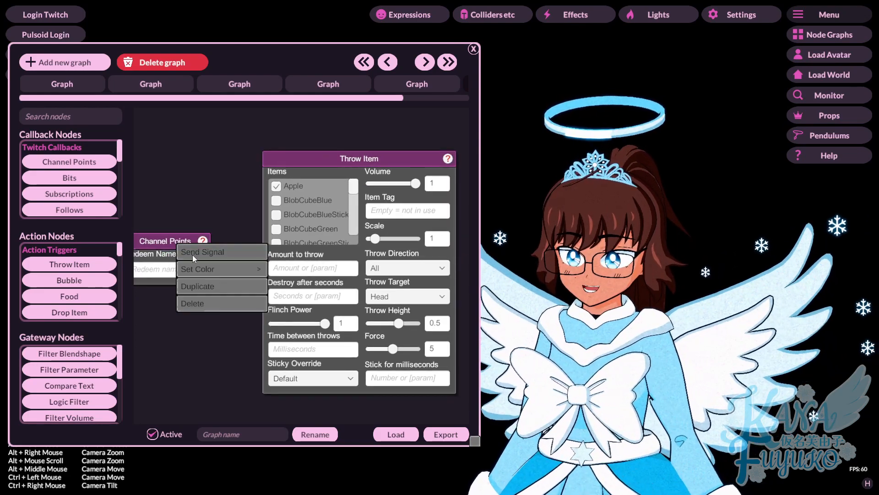
pyautogui.click(194, 252)
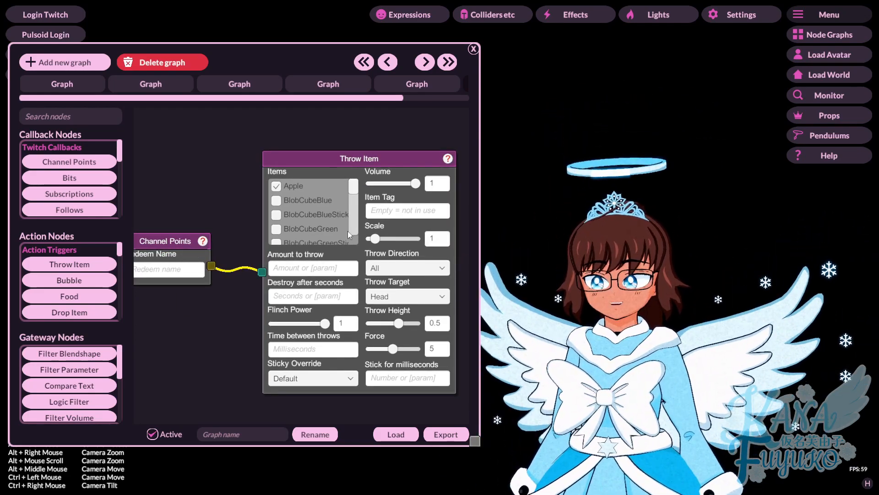
pyautogui.rightClick(171, 243)
pyautogui.click(201, 255)
pyautogui.rightClick(169, 251)
pyautogui.click(201, 256)
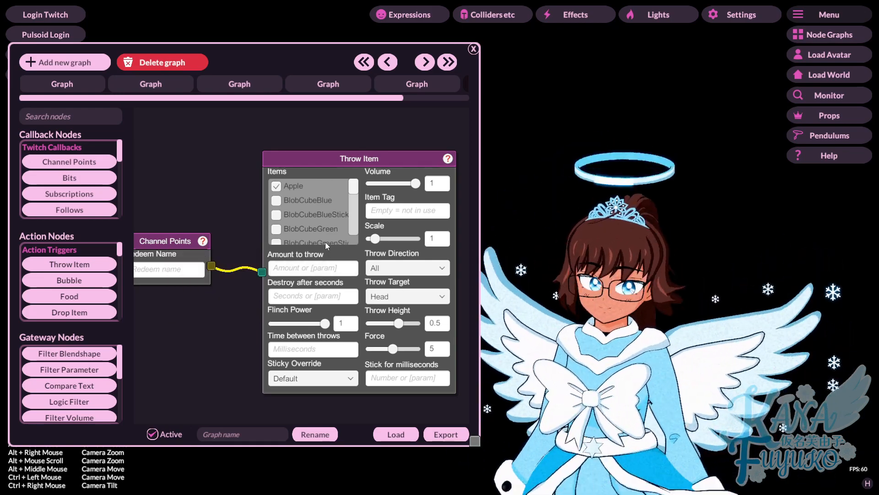
# Step: Give the thrown apple the item tag 'damage' and test-fire it twice
pyautogui.click(386, 211)
pyautogui.write('damage')
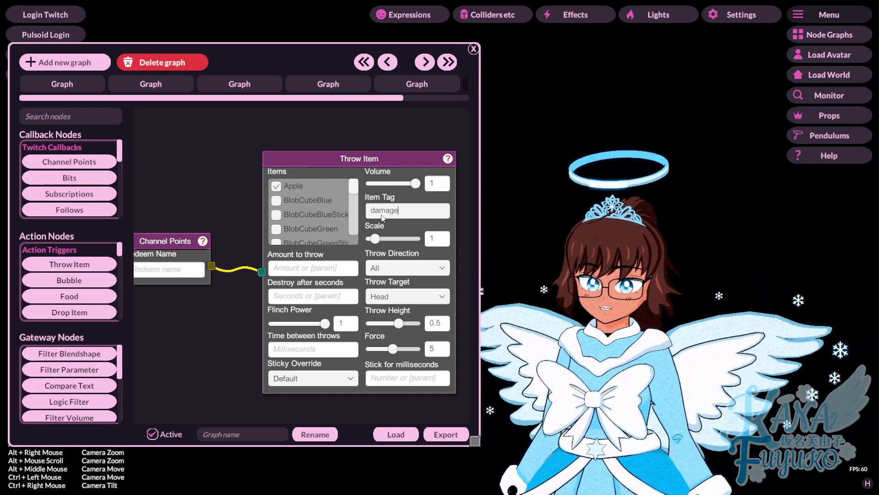
pyautogui.rightClick(183, 244)
pyautogui.click(182, 247)
pyautogui.rightClick(183, 245)
pyautogui.click(190, 249)
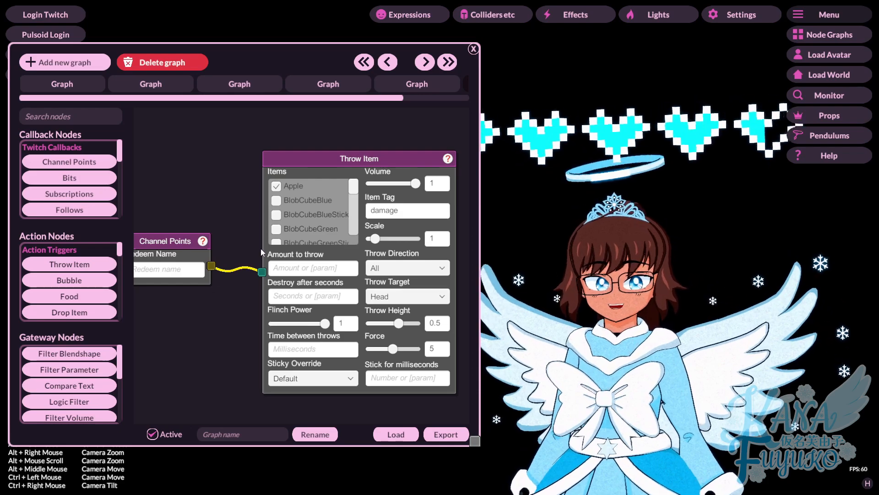
# Step: Set the amount to throw to 10 and send a test signal to watch them hit
pyautogui.click(297, 271)
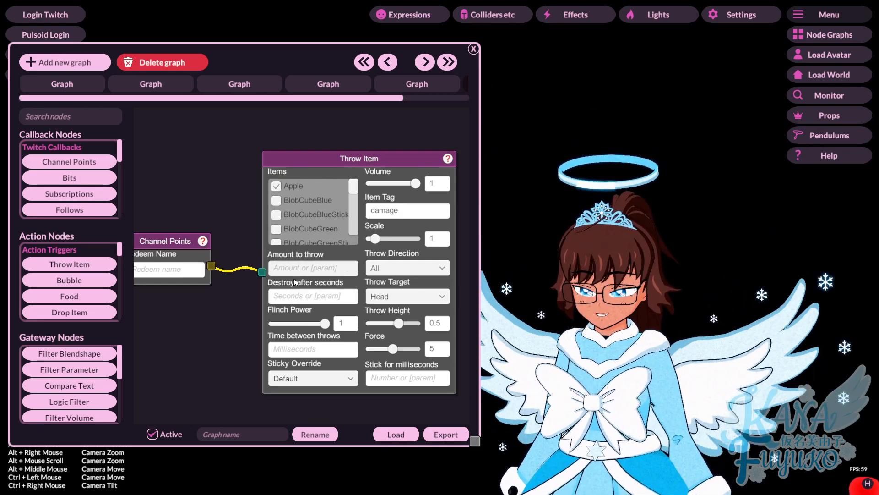
pyautogui.write('10')
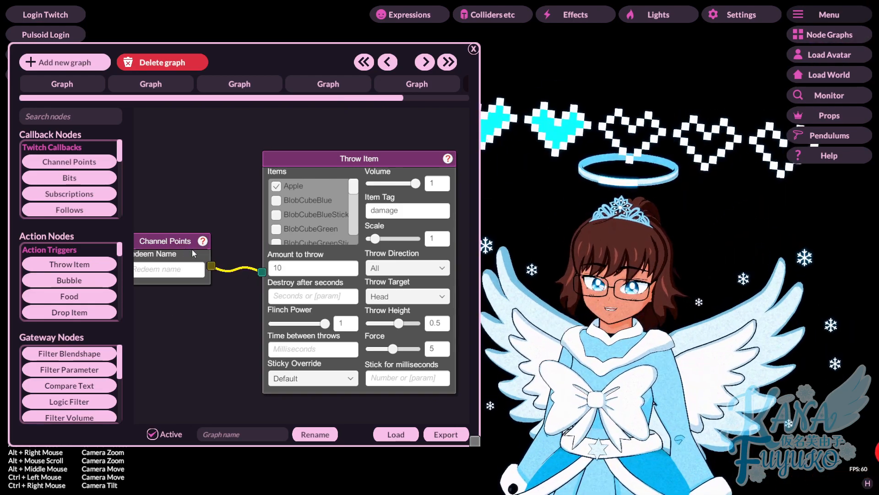
pyautogui.rightClick(173, 240)
pyautogui.click(203, 252)
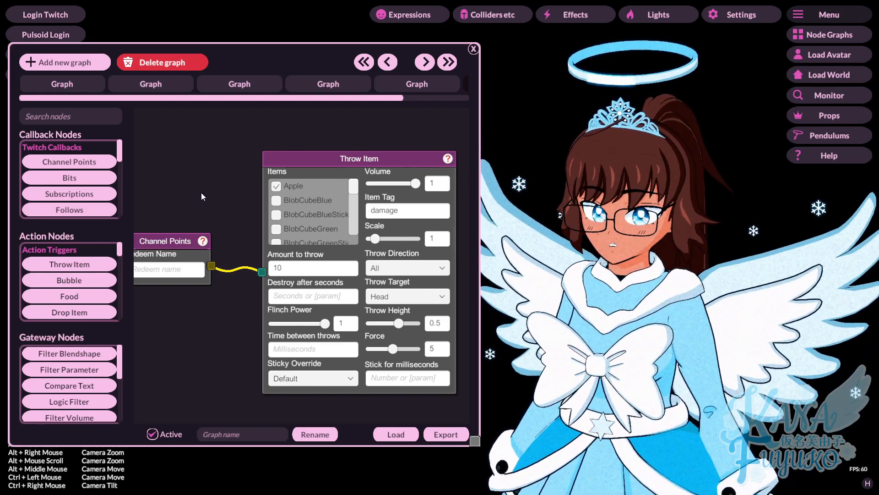
# Step: Add a Drop Item node with Item Tag 'damage' and place it below Throw Item
pyautogui.click(115, 311)
pyautogui.moveTo(218, 359)
pyautogui.mouseDown()
pyautogui.moveTo(218, 298)
pyautogui.moveTo(226, 357)
pyautogui.mouseUp()
pyautogui.click(310, 261)
pyautogui.write('damage')
pyautogui.moveTo(288, 150); pyautogui.dragTo(310, 288)
pyautogui.scroll(-3, 309, 288)
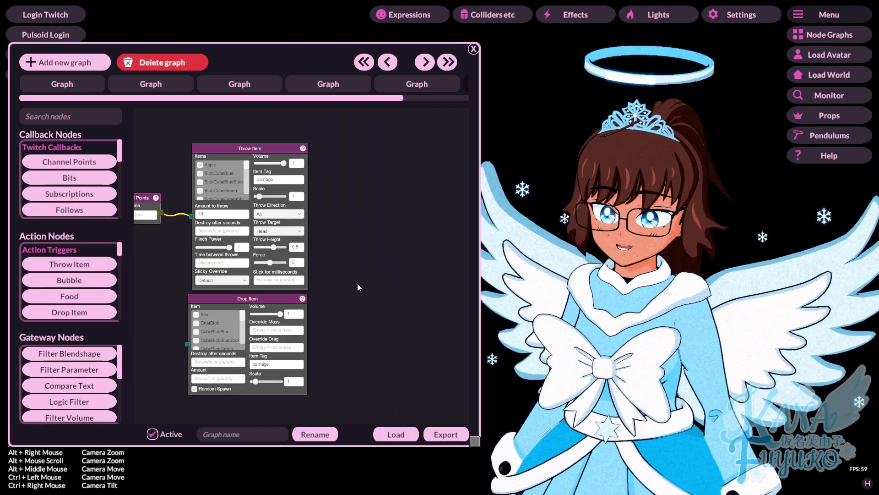
pyautogui.scroll(10, 595, 299)
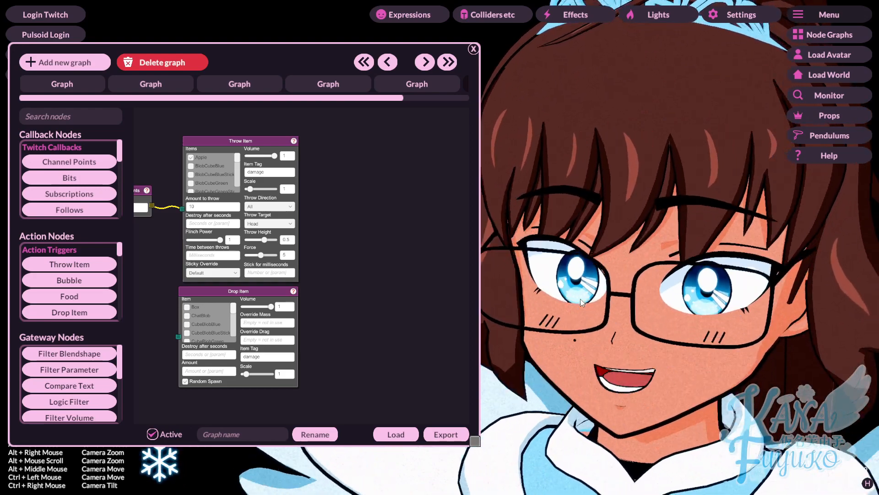
pyautogui.moveTo(383, 98); pyautogui.dragTo(455, 105)
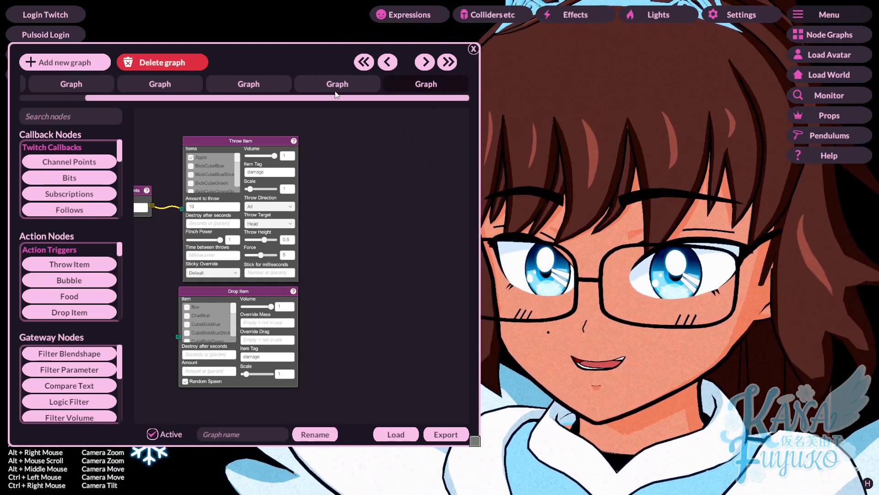
pyautogui.click(336, 88)
pyautogui.scroll(-5, 209, 308)
pyautogui.moveTo(208, 308)
pyautogui.mouseDown()
pyautogui.moveTo(263, 214)
pyautogui.moveTo(273, 144)
pyautogui.mouseUp()
pyautogui.scroll(3, 242, 252)
pyautogui.scroll(-3, 263, 213)
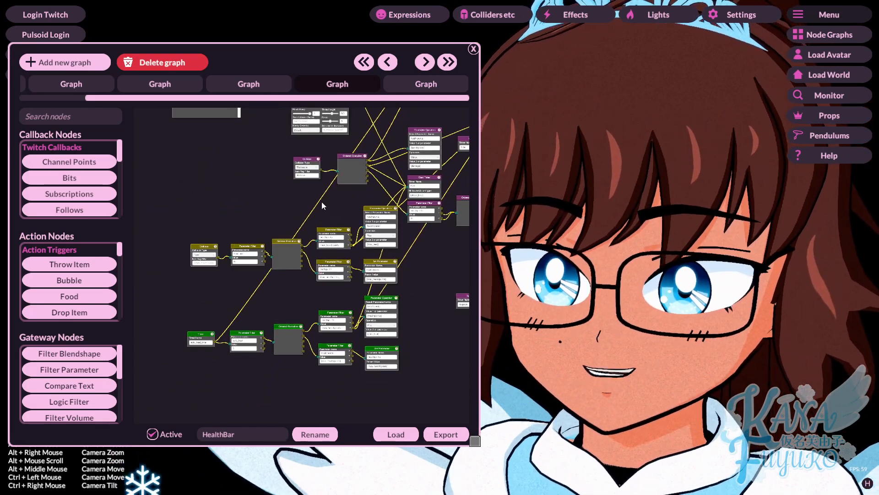
pyautogui.scroll(5, 321, 202)
pyautogui.moveTo(393, 210); pyautogui.dragTo(381, 188)
pyautogui.scroll(-3, 351, 169)
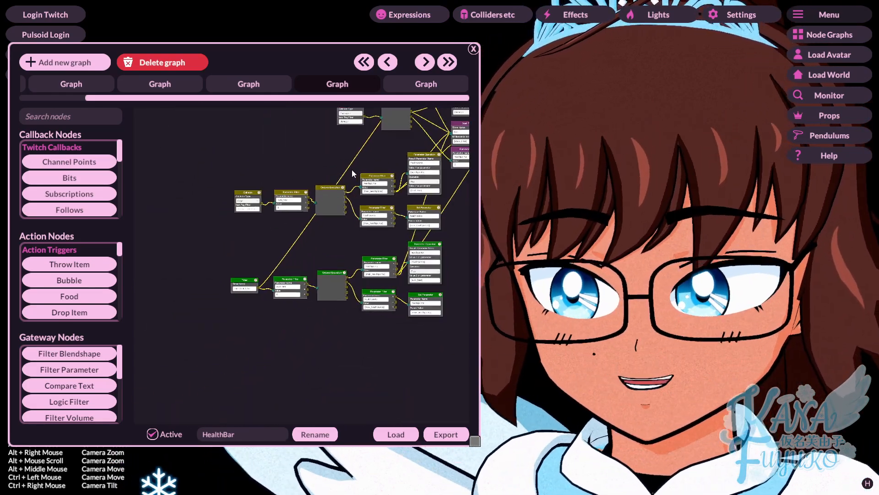
pyautogui.scroll(3, 390, 163)
pyautogui.moveTo(245, 252); pyautogui.dragTo(267, 244)
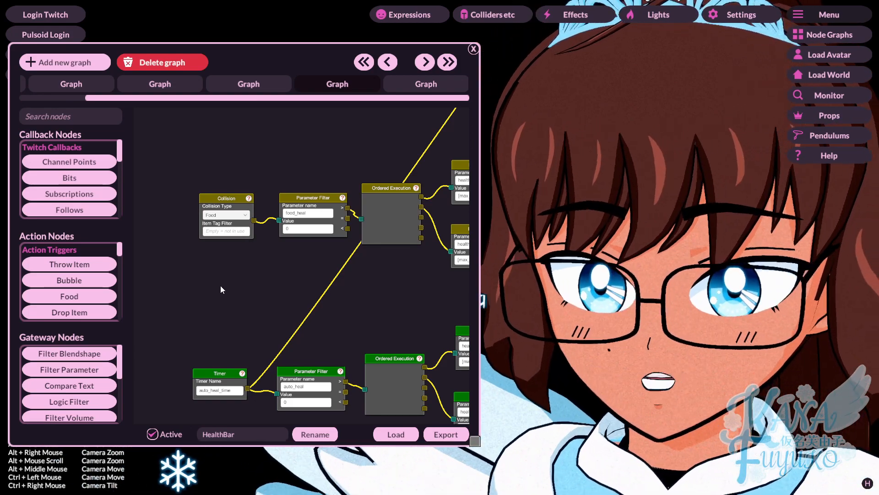
pyautogui.moveTo(217, 286); pyautogui.dragTo(202, 312)
pyautogui.click(421, 84)
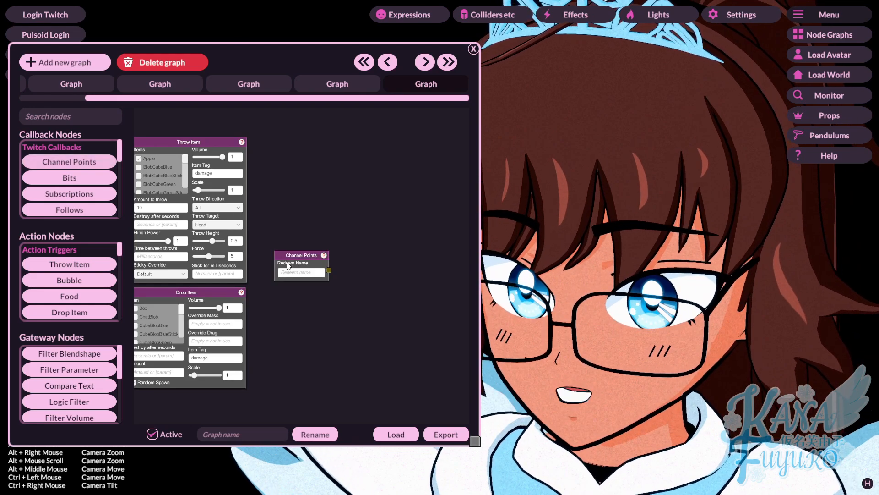
# Step: Add a Food node next to Channel Points and choose Burger as its food
pyautogui.moveTo(288, 265); pyautogui.dragTo(269, 232)
pyautogui.click(93, 293)
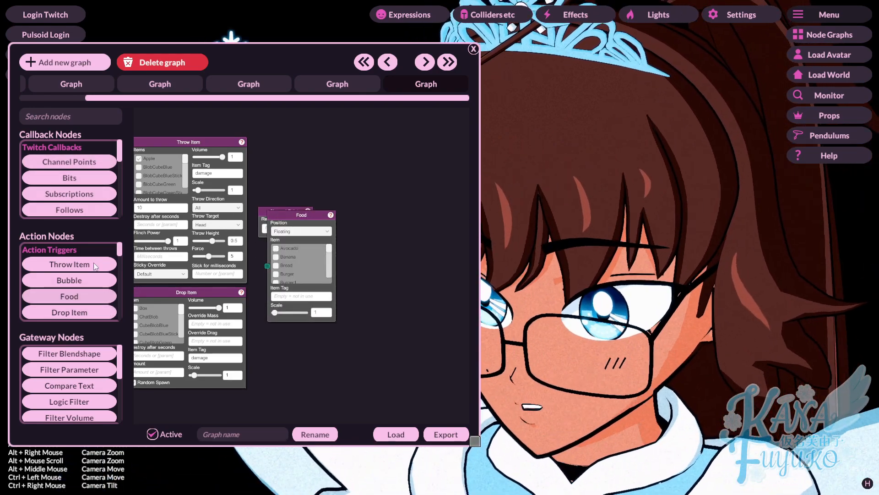
pyautogui.moveTo(317, 215); pyautogui.dragTo(385, 182)
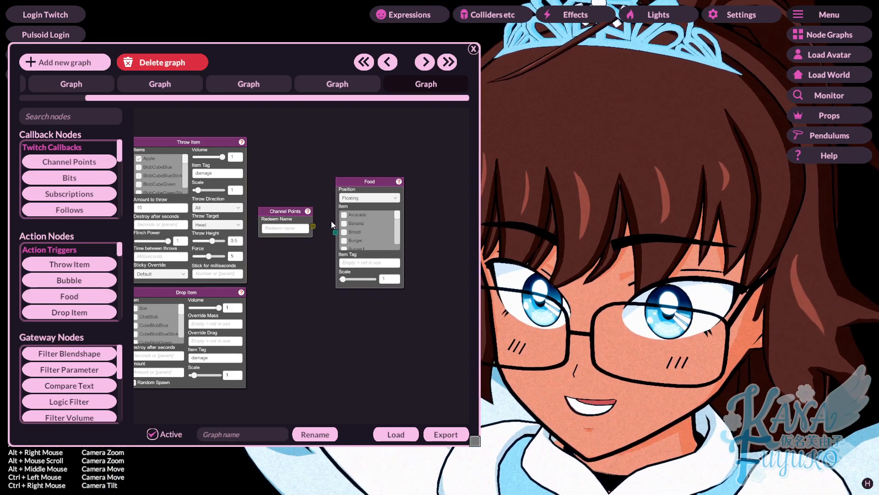
pyautogui.click(345, 242)
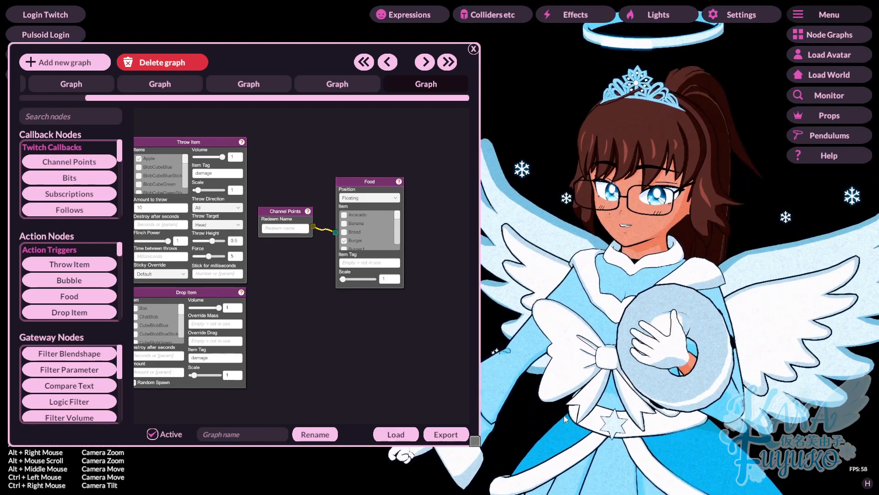
# Step: Test-fire the Channel Points redeem so the avatar receives and eats the burger
pyautogui.scroll(2, 314, 241)
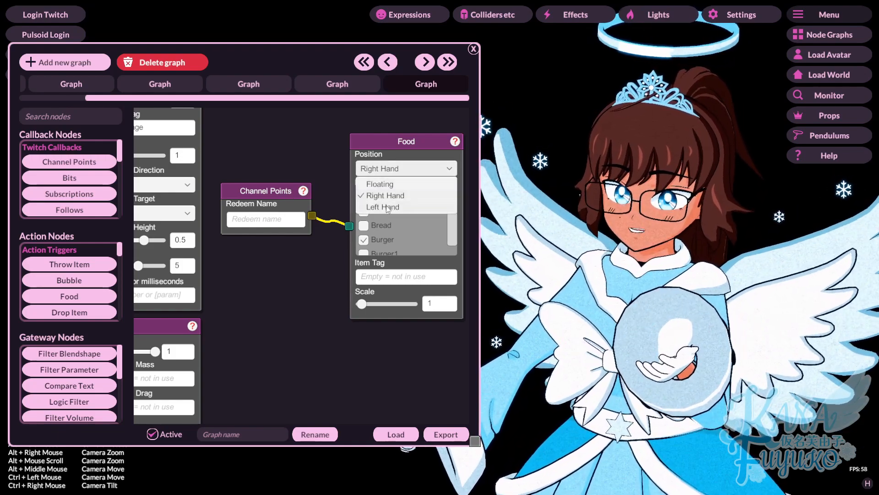
pyautogui.rightClick(292, 196)
pyautogui.click(311, 207)
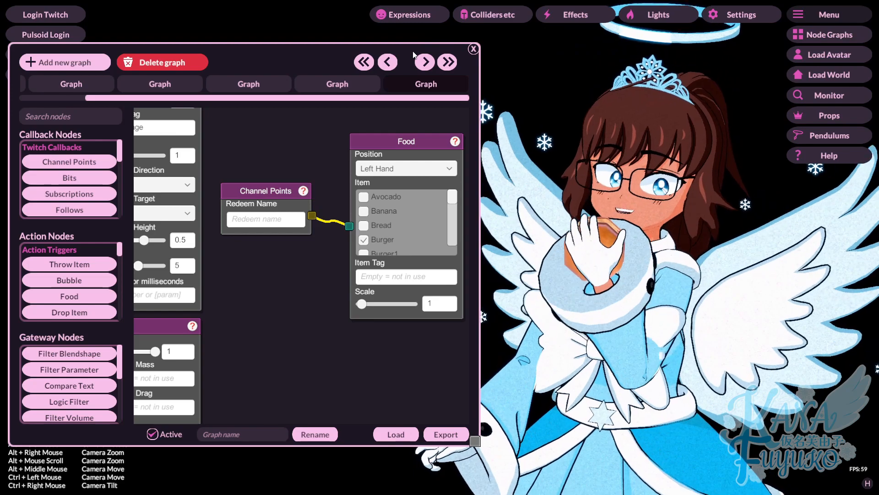
pyautogui.moveTo(414, 55); pyautogui.dragTo(272, 51)
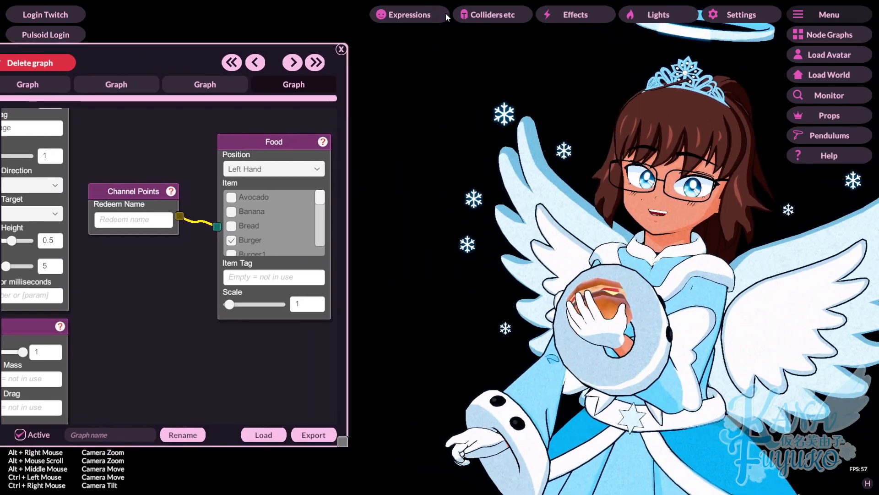
# Step: In Colliders etc, widen the mouth collider's Size so the green sphere covers the face
pyautogui.click(492, 14)
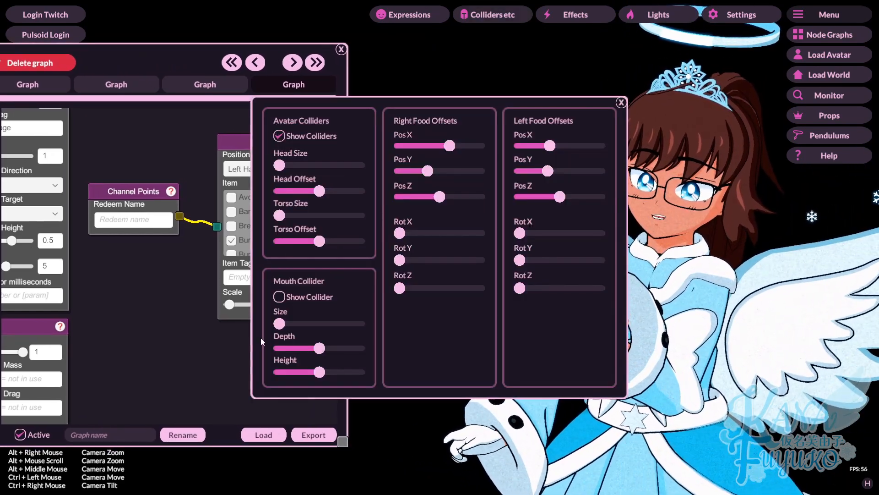
pyautogui.moveTo(371, 119); pyautogui.dragTo(249, 108)
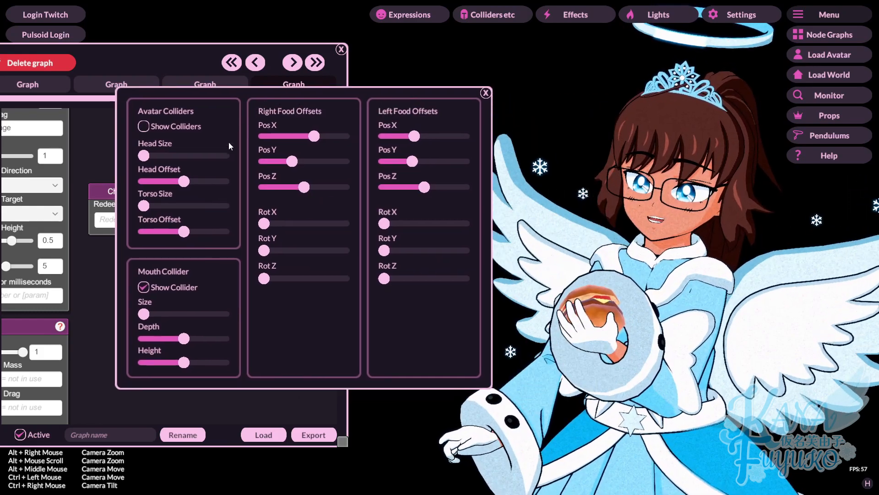
pyautogui.moveTo(150, 312); pyautogui.dragTo(160, 313)
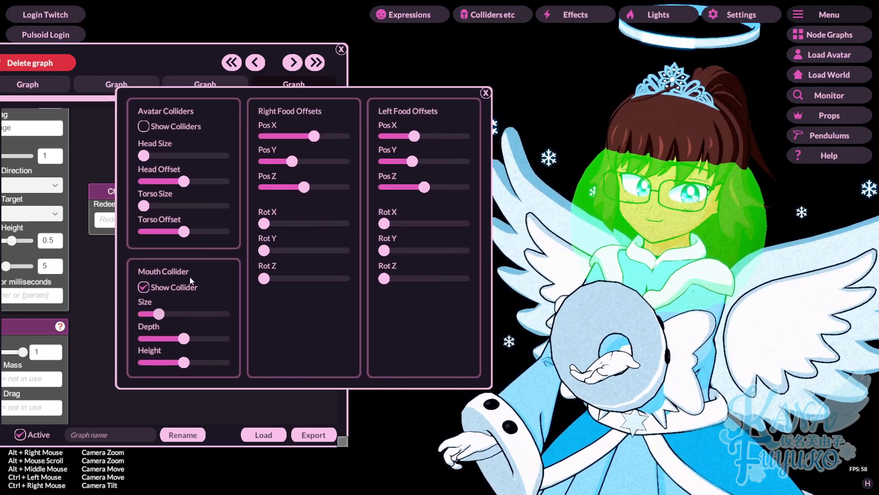
pyautogui.click(485, 93)
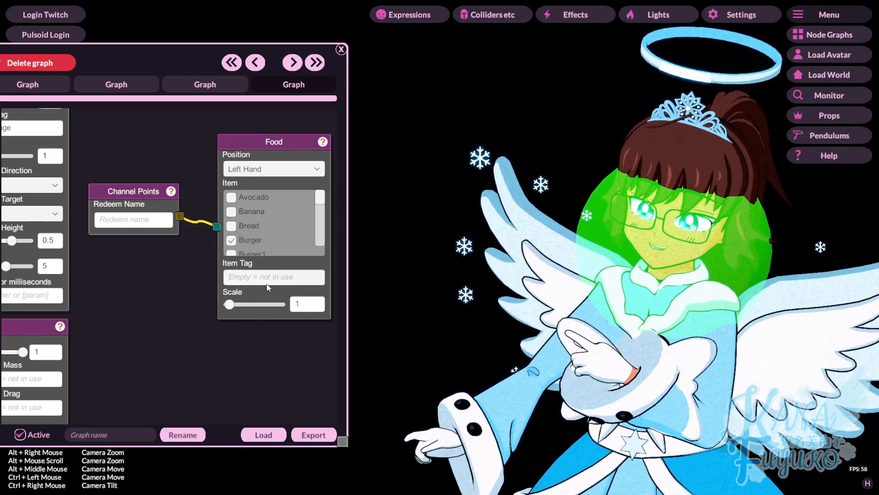
# Step: In the HealthBar graph, set the food Collision node's Item Tag Filter to 'heal' and select it
pyautogui.moveTo(185, 59); pyautogui.dragTo(343, 42)
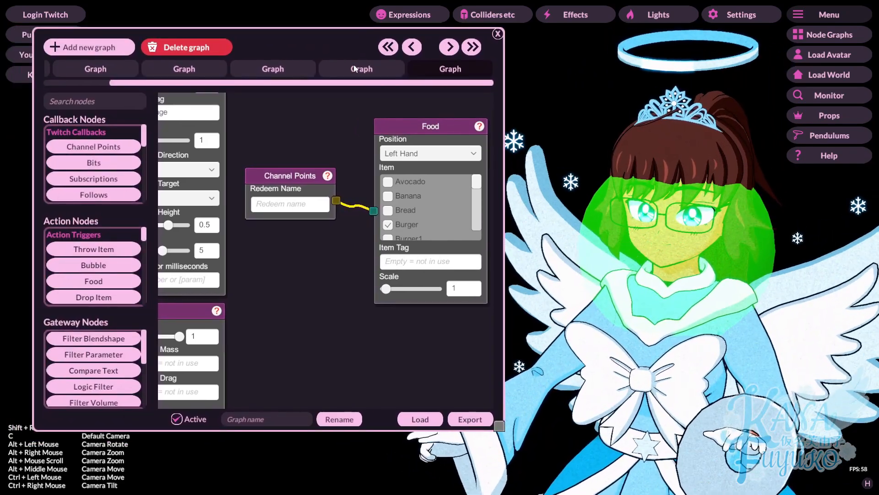
pyautogui.click(358, 68)
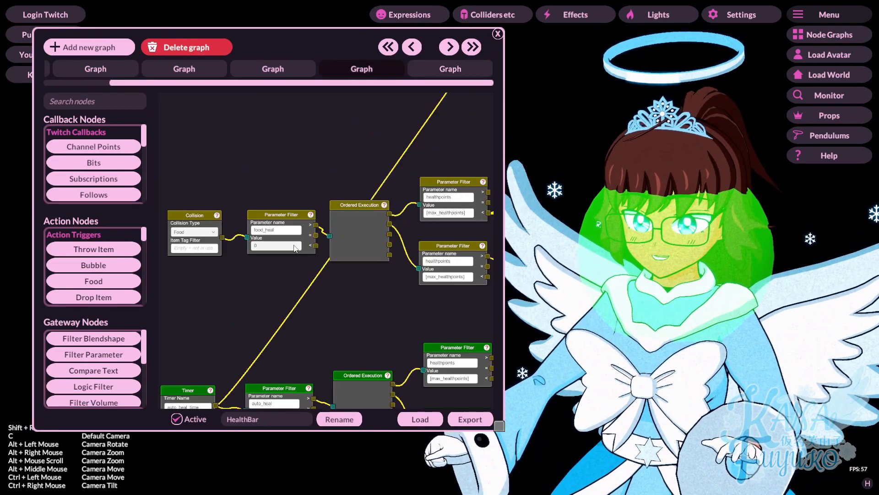
pyautogui.moveTo(260, 262); pyautogui.dragTo(316, 191)
pyautogui.moveTo(413, 218); pyautogui.dragTo(341, 325)
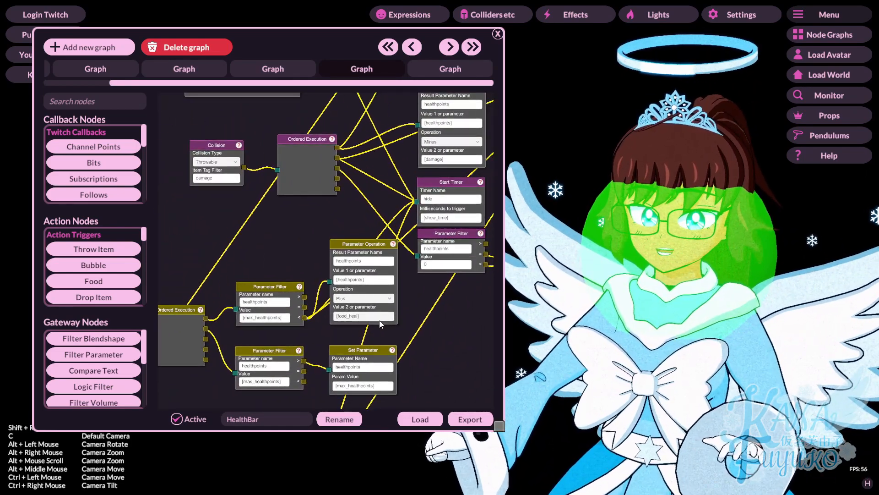
pyautogui.scroll(-4, 320, 279)
pyautogui.moveTo(320, 279); pyautogui.dragTo(362, 237)
pyautogui.scroll(4, 251, 287)
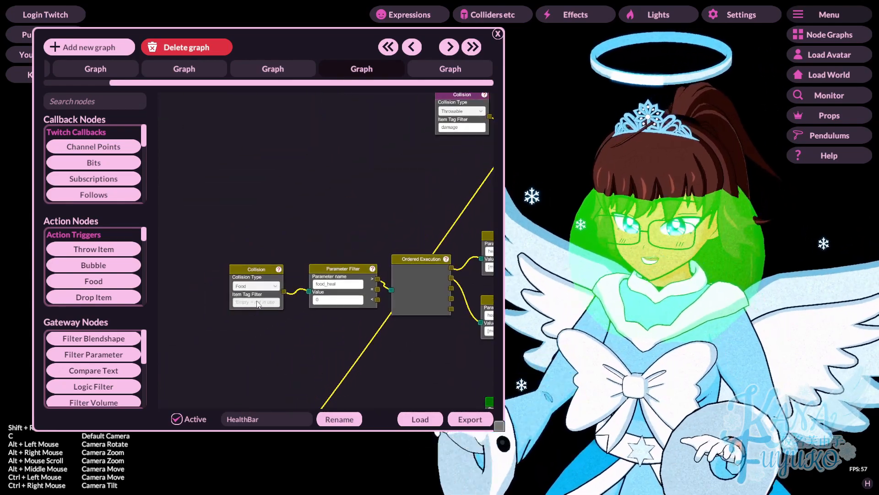
pyautogui.click(256, 302)
pyautogui.write('heal')
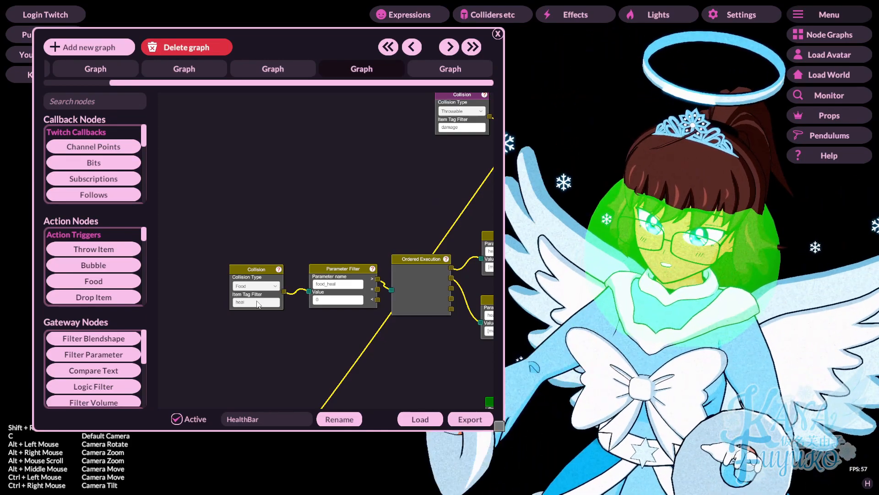
pyautogui.scroll(3, 230, 326)
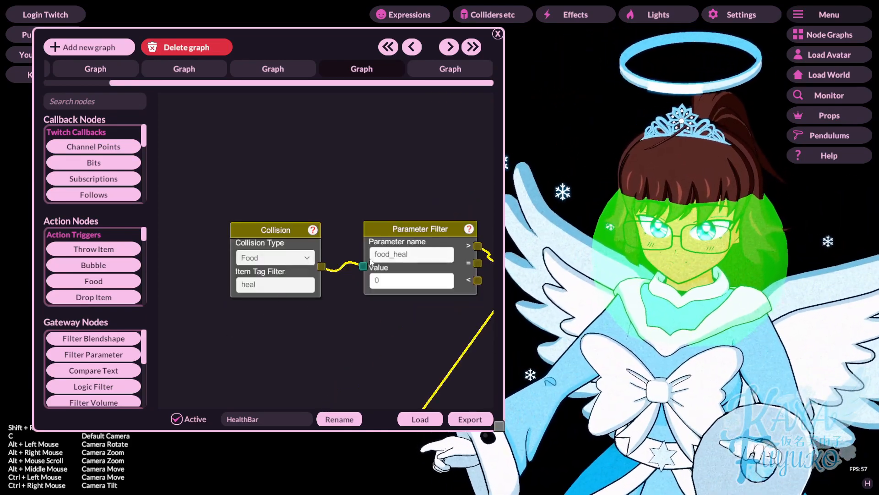
pyautogui.hotkey('ctrl', 'a')
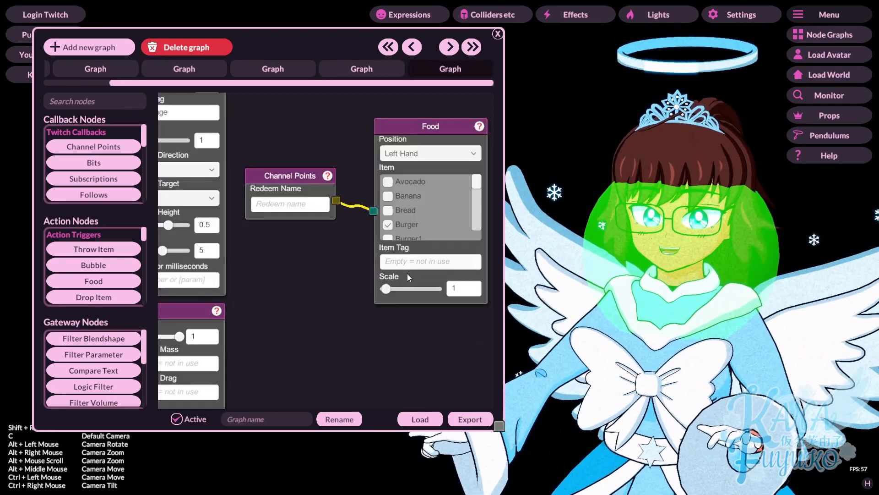
# Step: Paste 'heal' into the Food node's item tag and test-fire the burger redeem
pyautogui.write('heal')
pyautogui.moveTo(367, 317); pyautogui.dragTo(298, 323)
pyautogui.rightClick(243, 200)
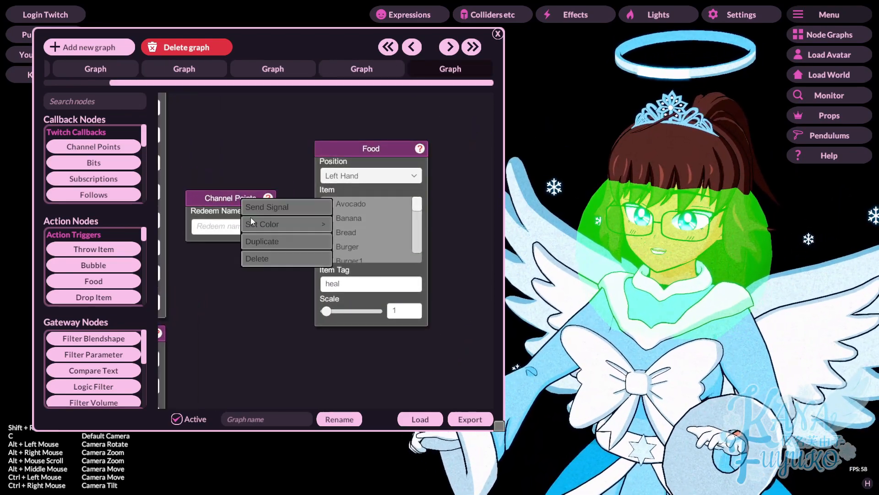
pyautogui.click(268, 207)
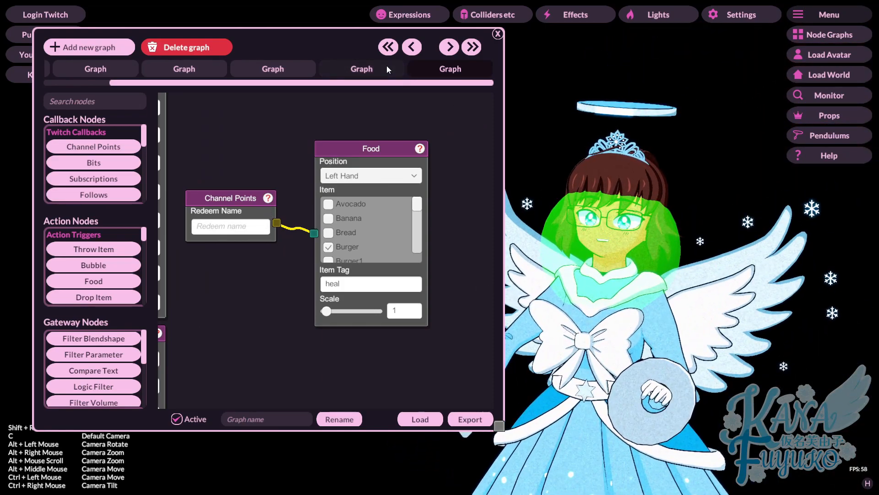
# Step: Delete the 'heal' tag from the Food node's Item Tag field
pyautogui.click(386, 67)
pyautogui.scroll(-3, 364, 214)
pyautogui.click(450, 68)
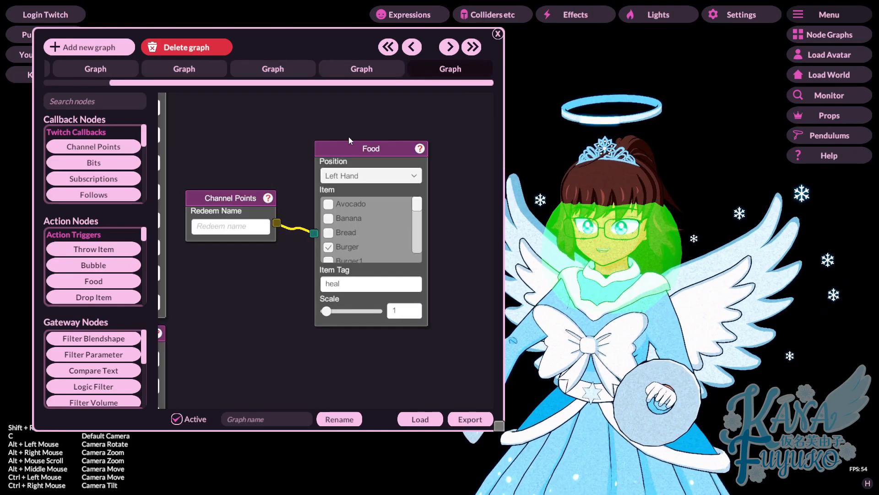
pyautogui.scroll(-3, 358, 225)
pyautogui.scroll(3, 358, 224)
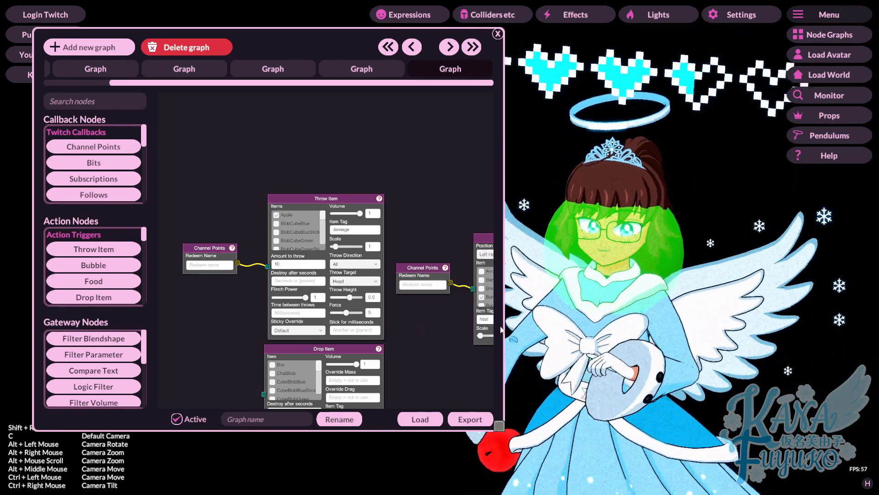
pyautogui.moveTo(456, 350); pyautogui.dragTo(399, 341)
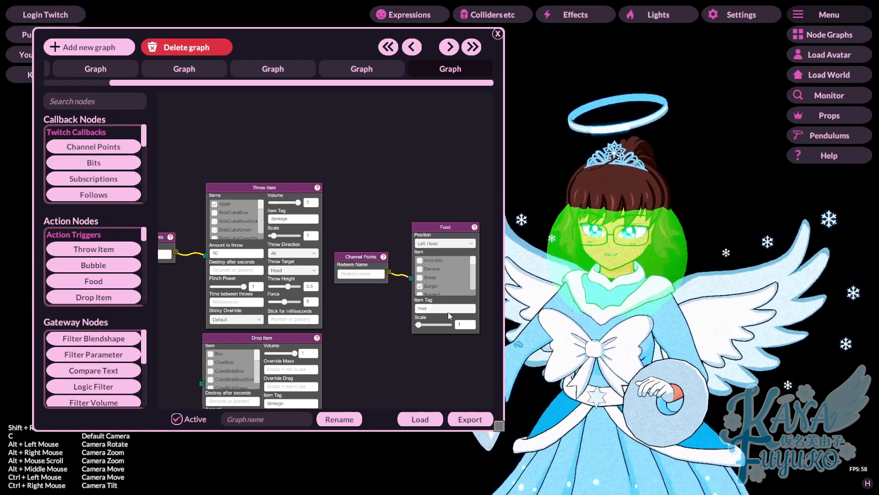
pyautogui.click(421, 311)
pyautogui.press('BackSpace')
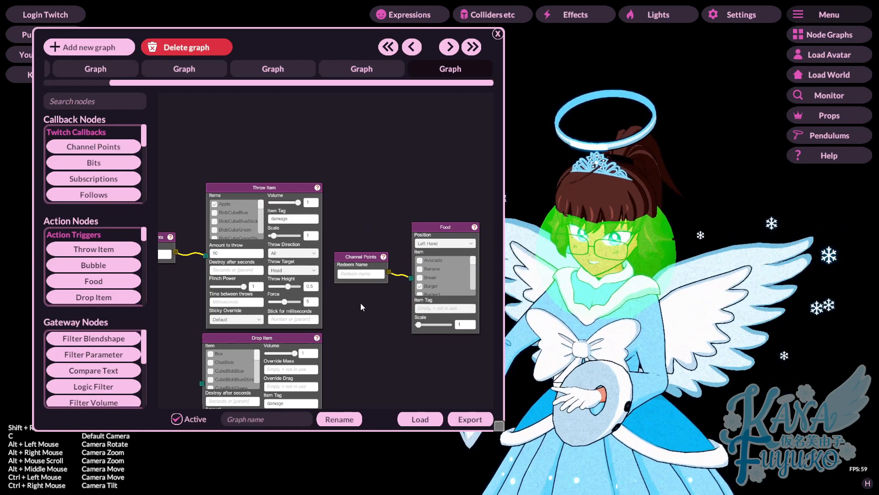
# Step: Return to the Food graph and center the Channel Points and Food nodes
pyautogui.click(362, 69)
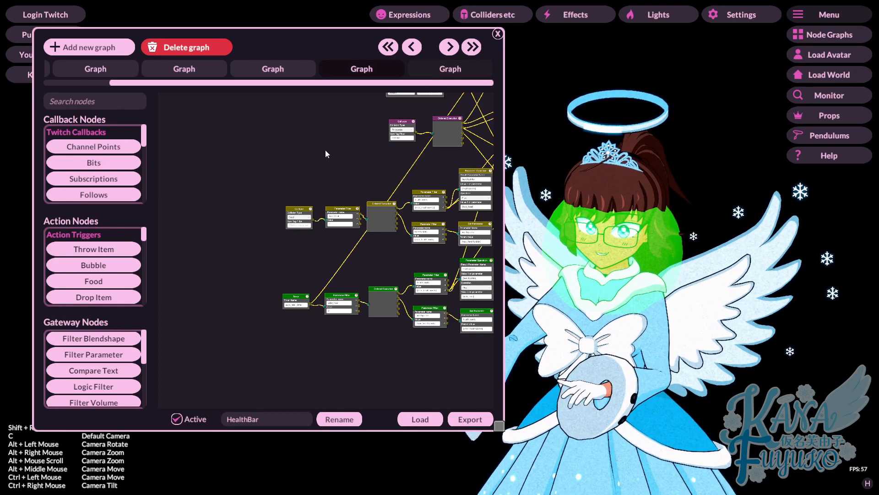
pyautogui.click(443, 70)
pyautogui.moveTo(185, 257); pyautogui.dragTo(224, 265)
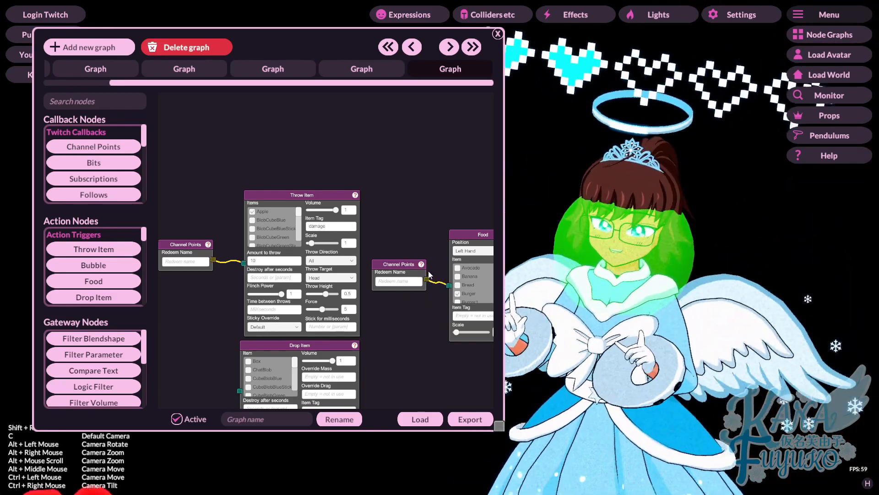
pyautogui.moveTo(444, 309); pyautogui.dragTo(362, 304)
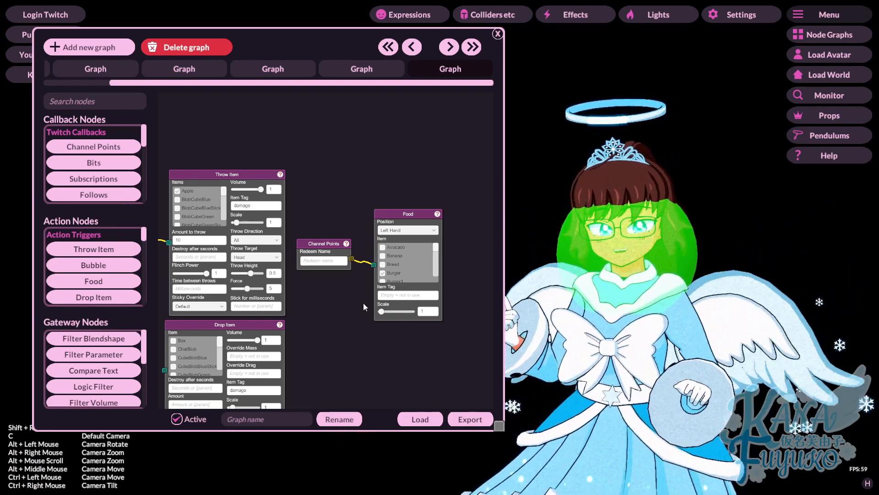
pyautogui.scroll(3, 367, 319)
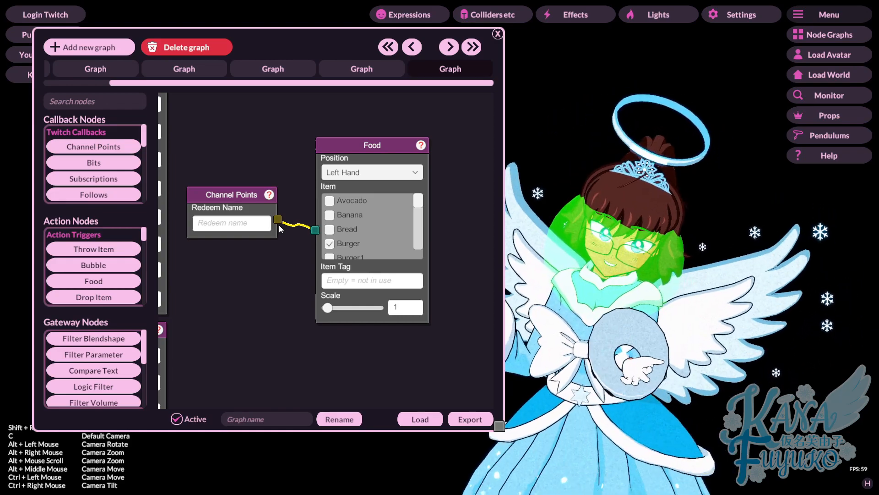
# Step: Open the HealthBar graph and pan around its Throw Item and Collision nodes
pyautogui.click(354, 73)
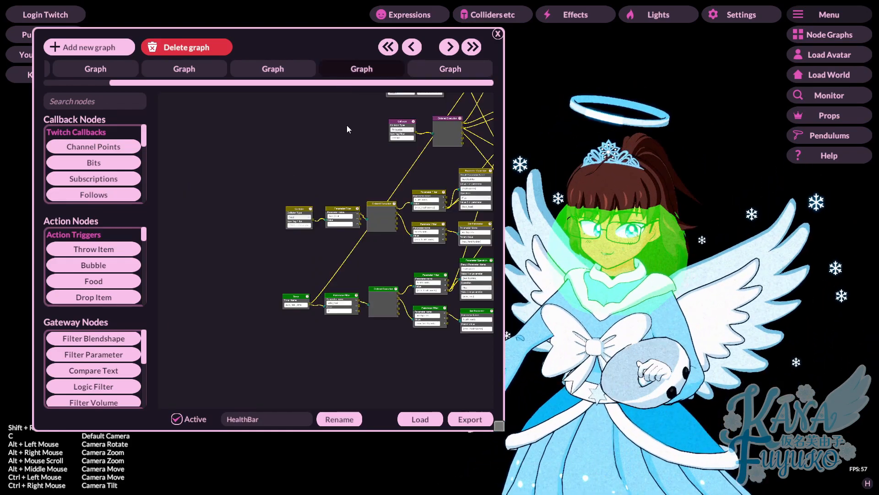
pyautogui.scroll(3, 338, 271)
pyautogui.moveTo(338, 271); pyautogui.dragTo(273, 264)
pyautogui.scroll(-3, 258, 295)
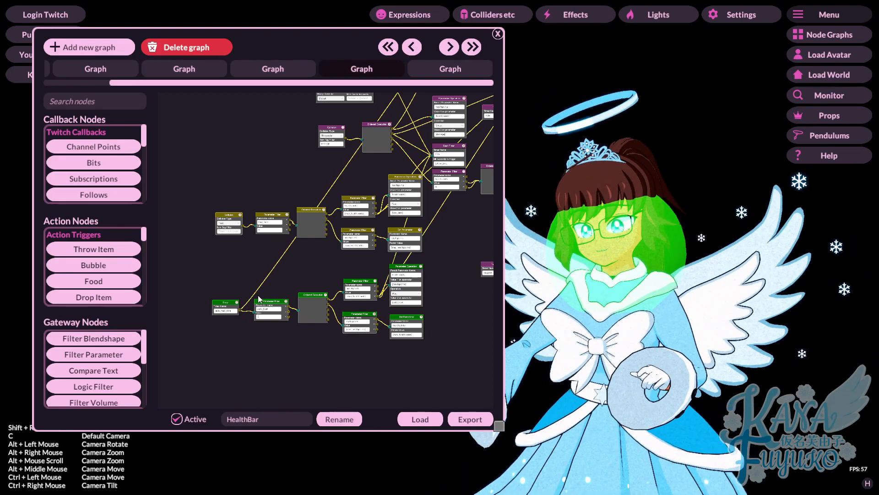
pyautogui.scroll(3, 259, 299)
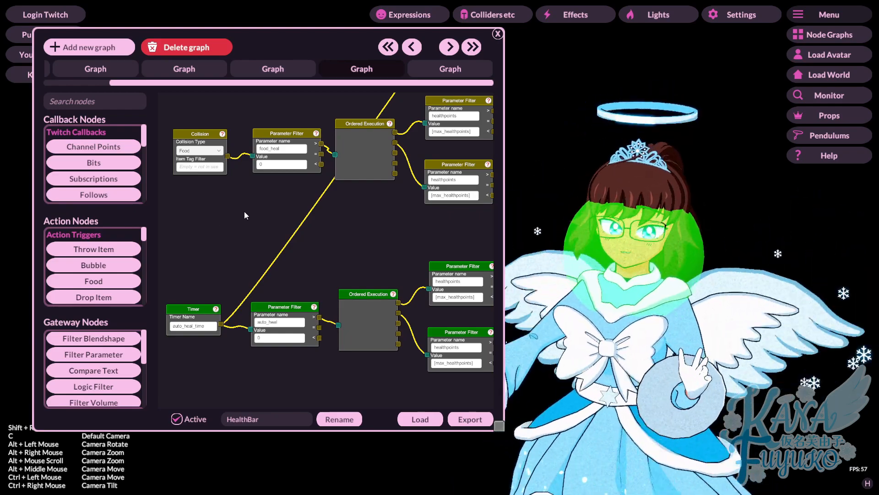
pyautogui.scroll(5, 298, 219)
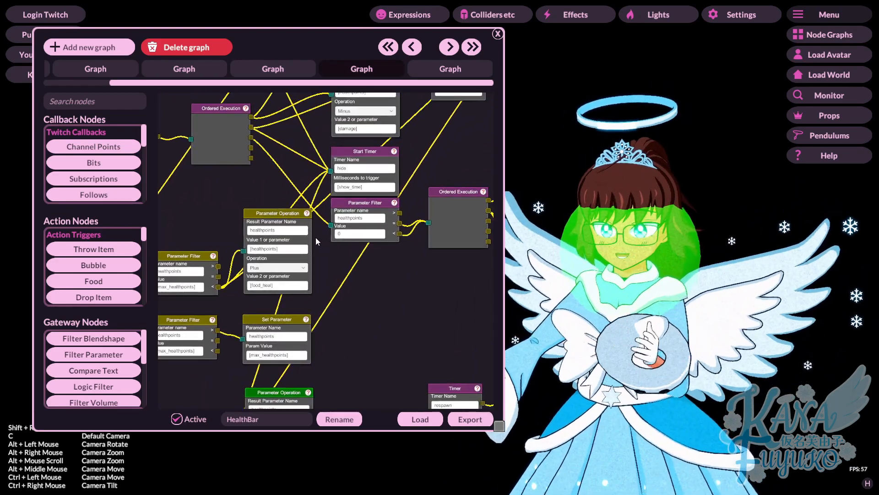
pyautogui.scroll(-3, 379, 290)
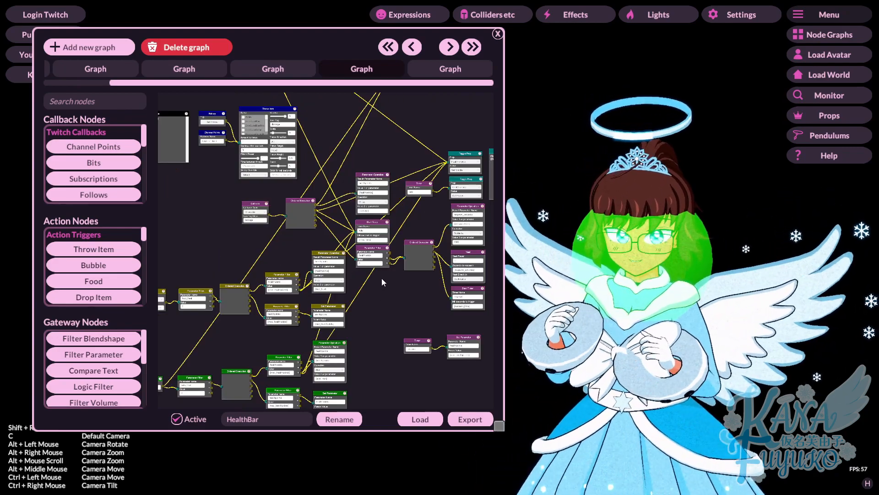
pyautogui.scroll(3, 395, 269)
pyautogui.moveTo(340, 208); pyautogui.dragTo(490, 296)
pyautogui.moveTo(357, 226)
pyautogui.mouseDown()
pyautogui.moveTo(389, 235)
pyautogui.moveTo(446, 295)
pyautogui.mouseUp()
pyautogui.scroll(-3, 392, 211)
# Step: Review the starting values (food_heal 4, show_time 3000, auto_heal 4, auto_heal_time 60000) and their Message notes
pyautogui.moveTo(393, 211); pyautogui.dragTo(302, 296)
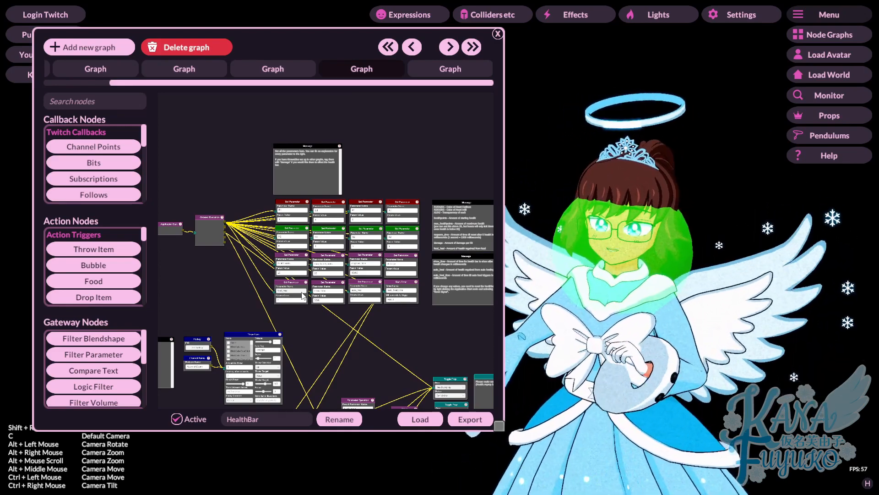
pyautogui.scroll(6, 364, 308)
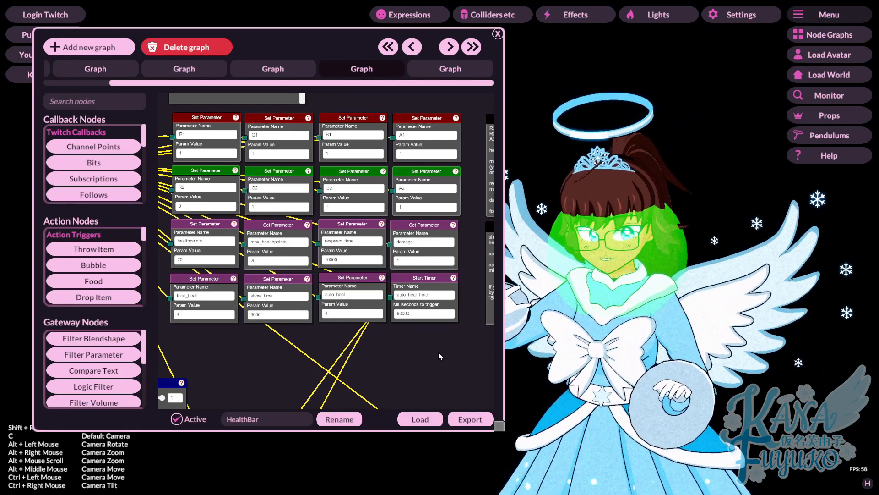
pyautogui.moveTo(437, 329); pyautogui.dragTo(416, 309)
pyautogui.scroll(3, 255, 312)
pyautogui.scroll(-3, 416, 309)
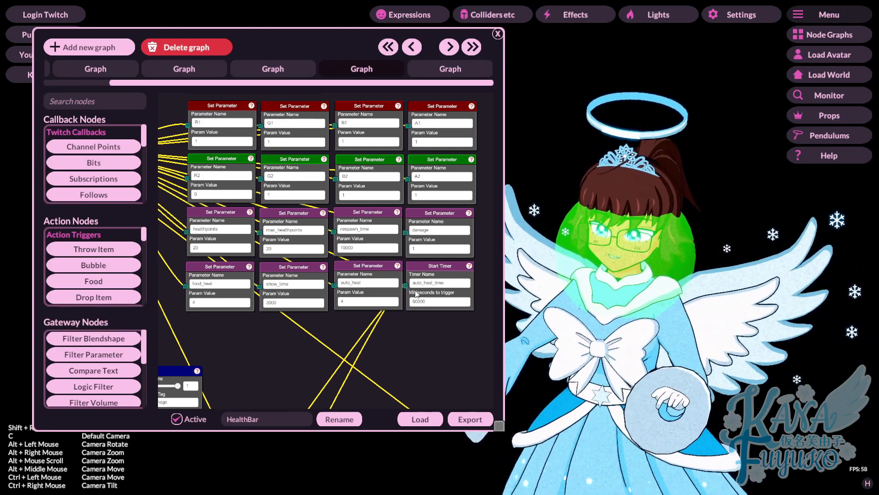
pyautogui.scroll(5, 222, 331)
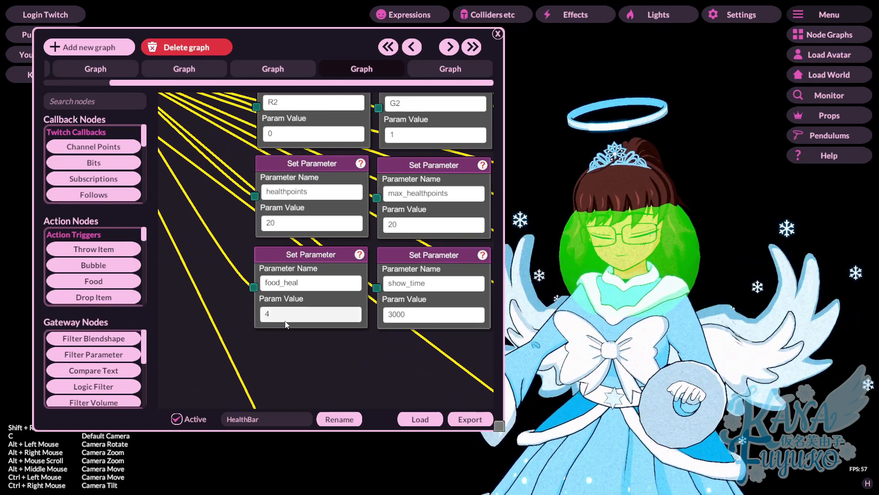
pyautogui.click(264, 321)
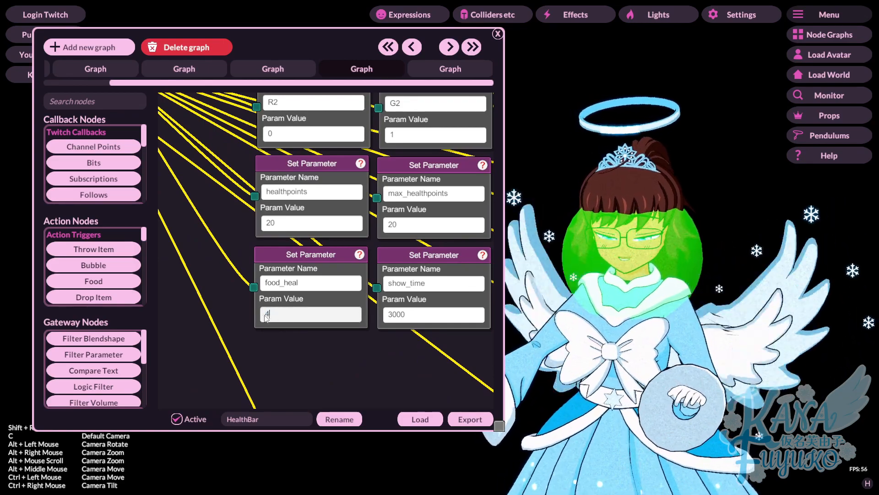
pyautogui.scroll(-6, 333, 365)
pyautogui.scroll(3, 373, 367)
pyautogui.moveTo(373, 368); pyautogui.dragTo(195, 357)
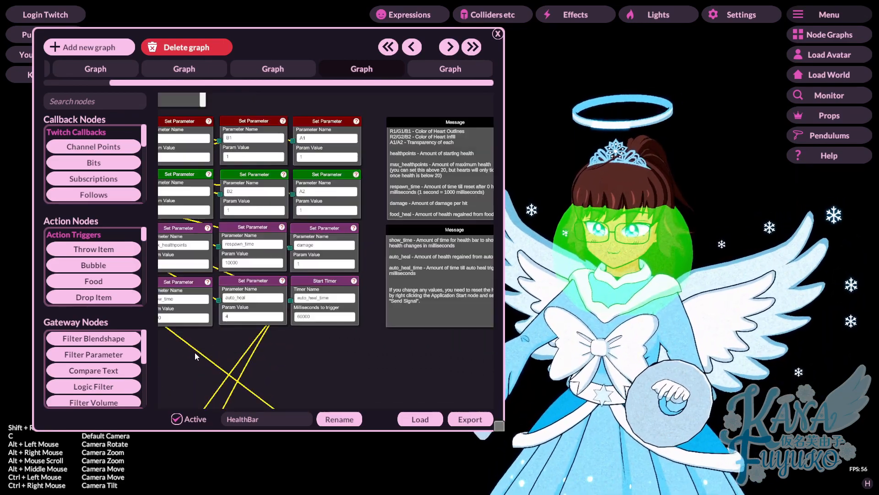
pyautogui.scroll(-5, 293, 349)
pyautogui.scroll(5, 293, 350)
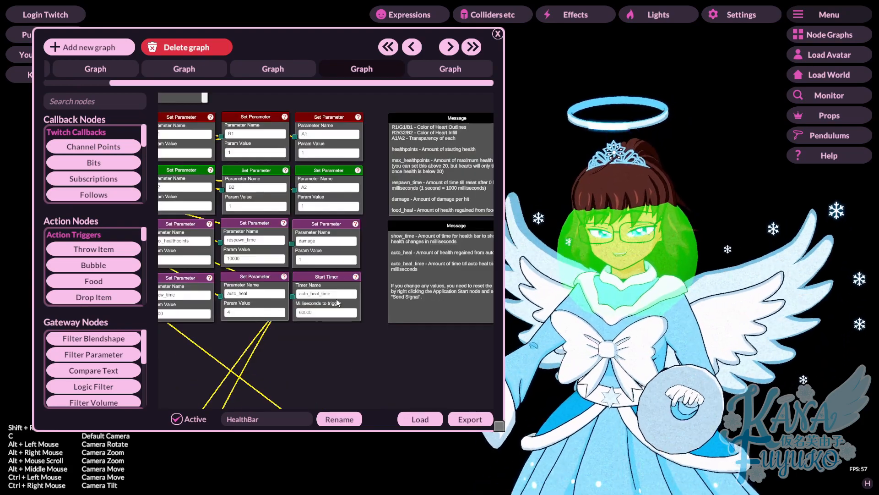
pyautogui.scroll(-5, 394, 366)
pyautogui.scroll(5, 393, 366)
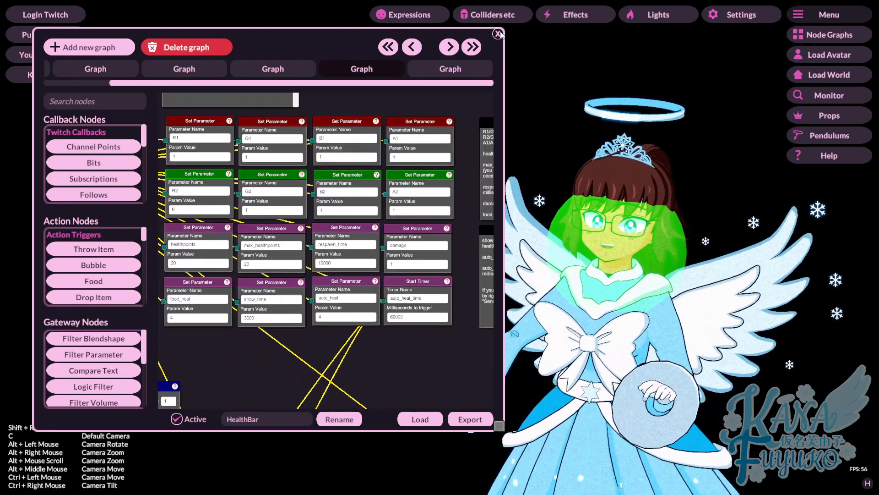
pyautogui.click(498, 34)
# Step: Open and close the Colliders etc panel so the green mouth sphere disappears
pyautogui.click(498, 15)
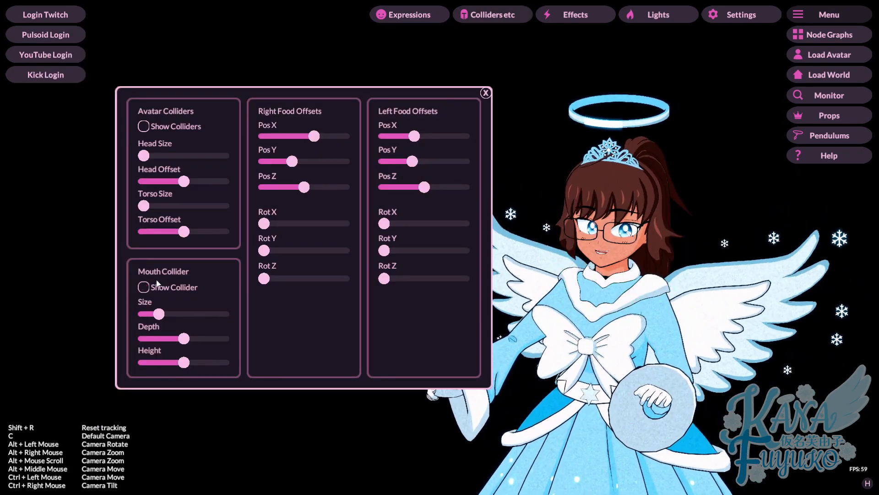
pyautogui.click(486, 93)
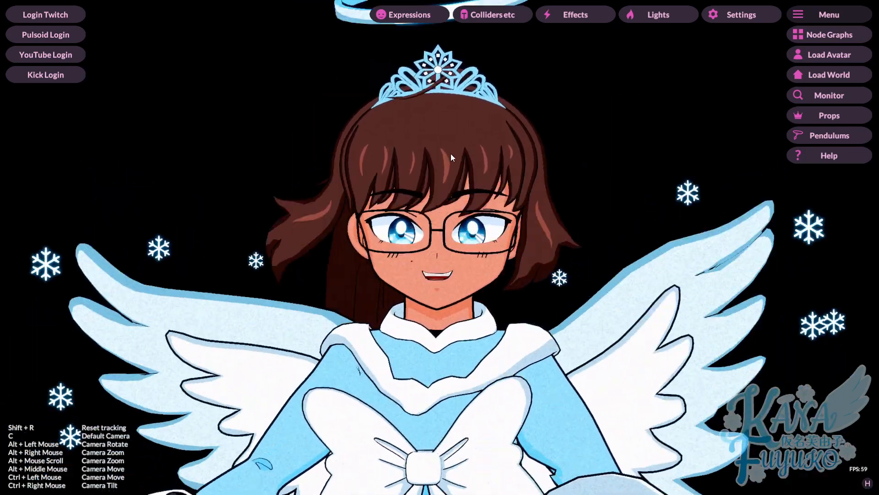